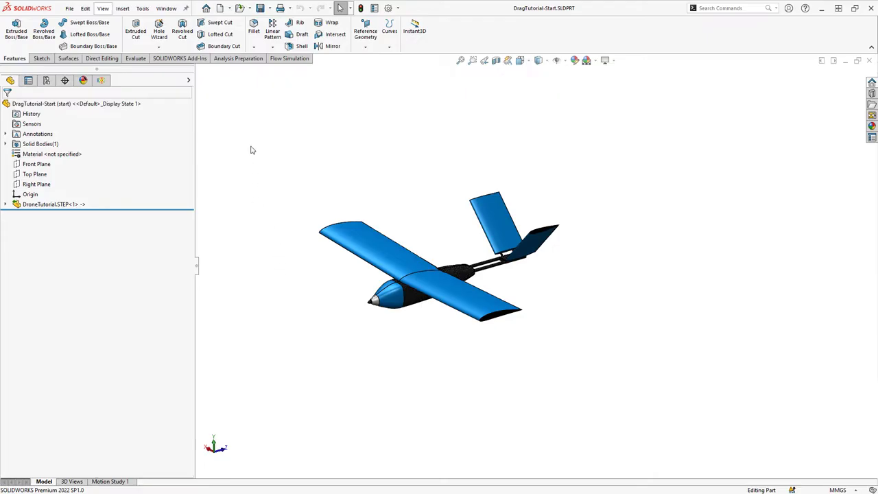
Enable the Flow Simulation add-in and start its project Wizard for the drone model.
left_click(180, 58)
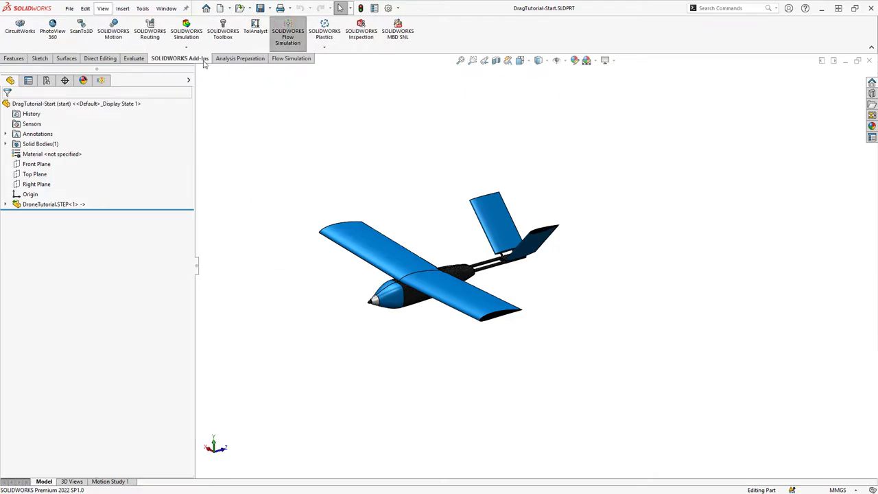
left_click(288, 37)
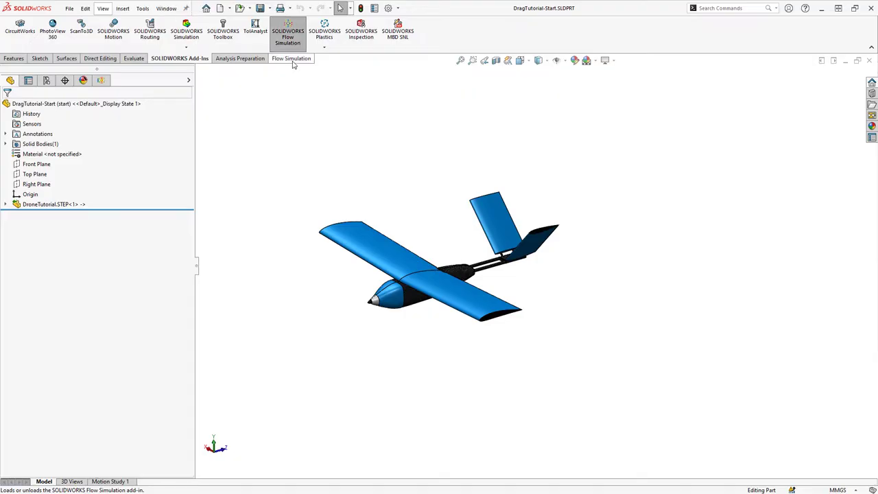
left_click(292, 61)
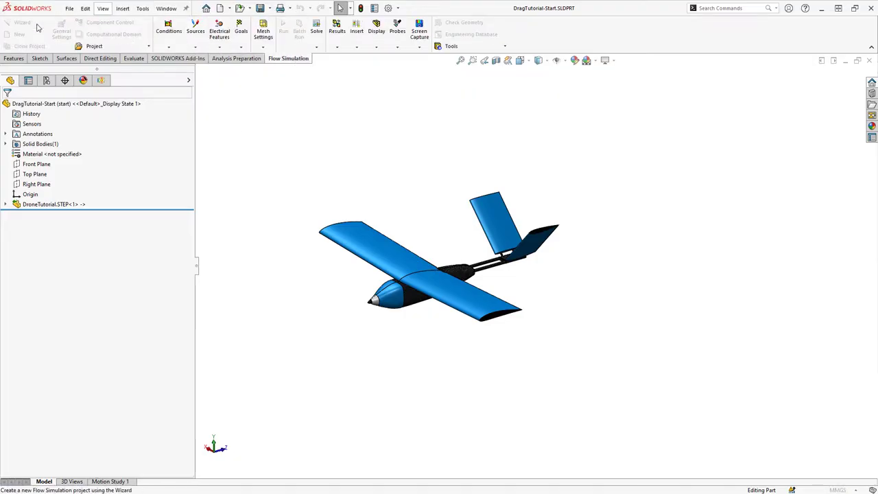
left_click(38, 27)
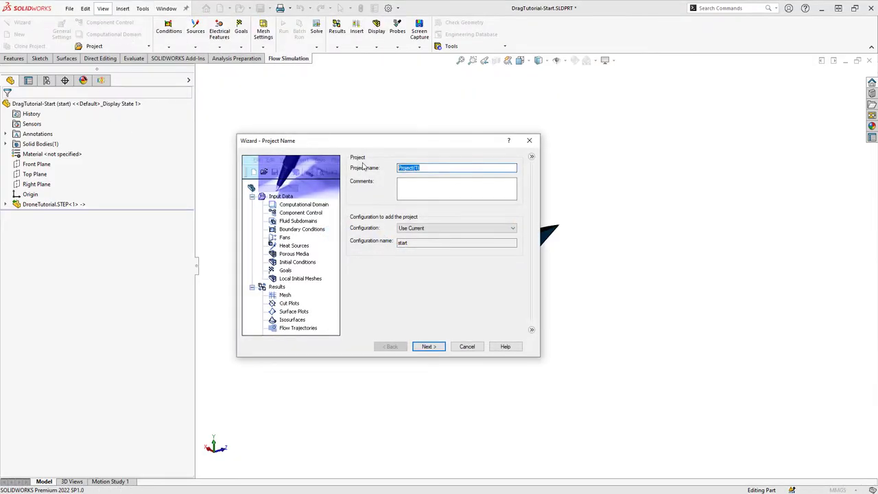
Name the project 'baseline' and use USA units with velocity in mile/h.
type("baseline")
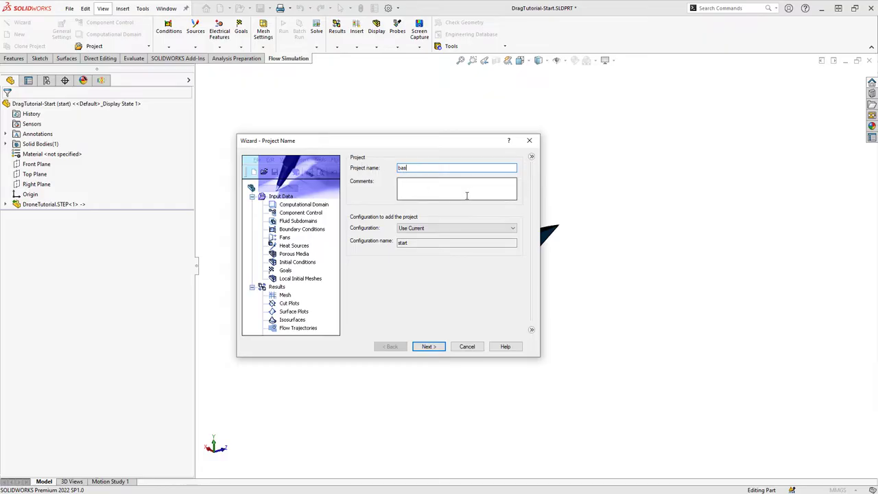
left_click(429, 347)
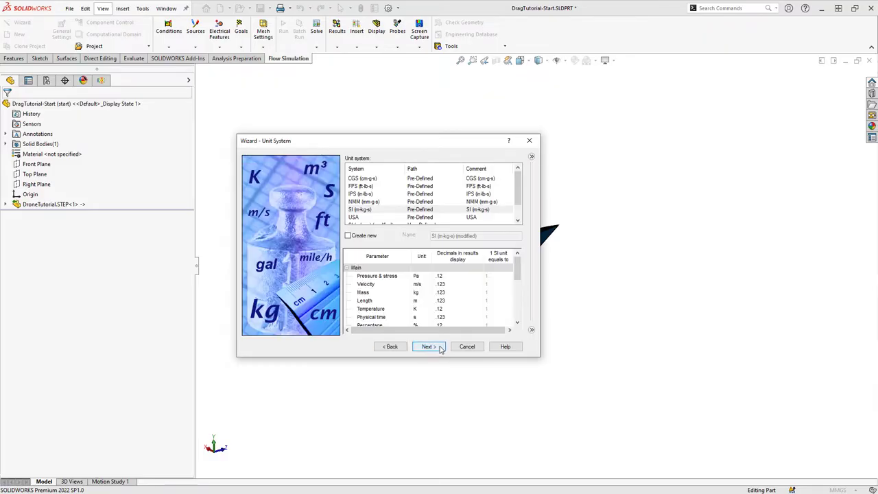
left_click(430, 217)
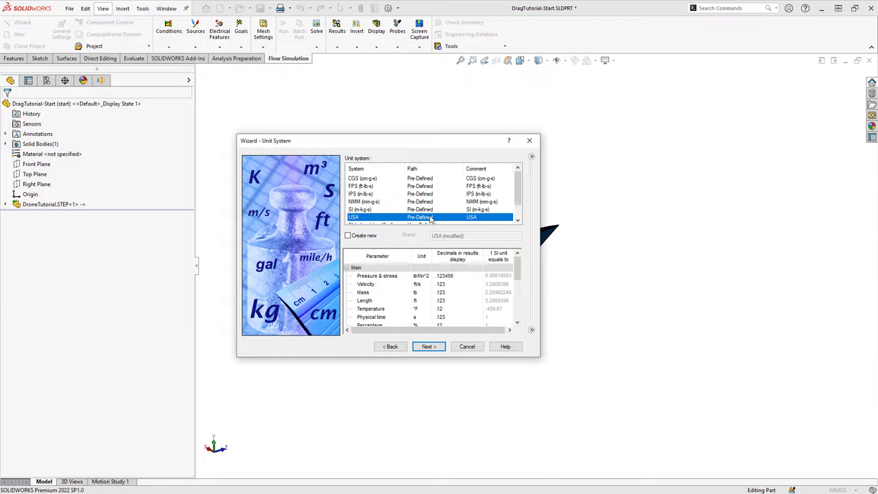
left_click(422, 284)
left_click(428, 284)
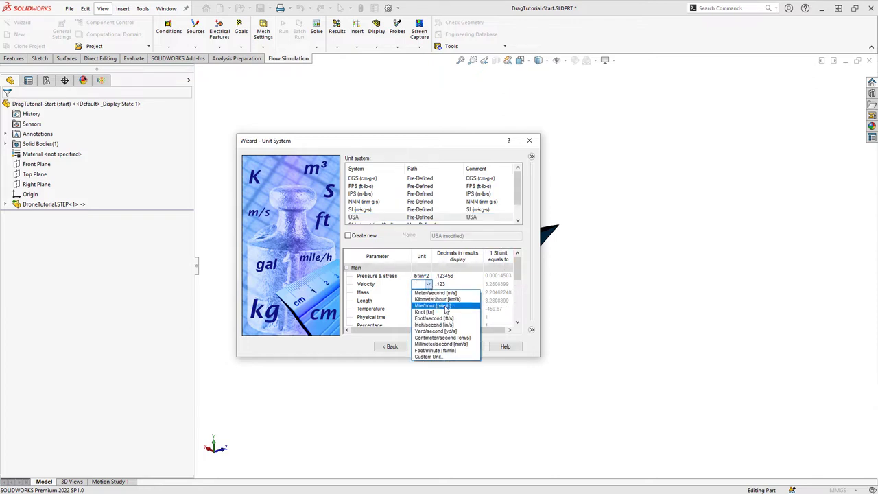
left_click(447, 306)
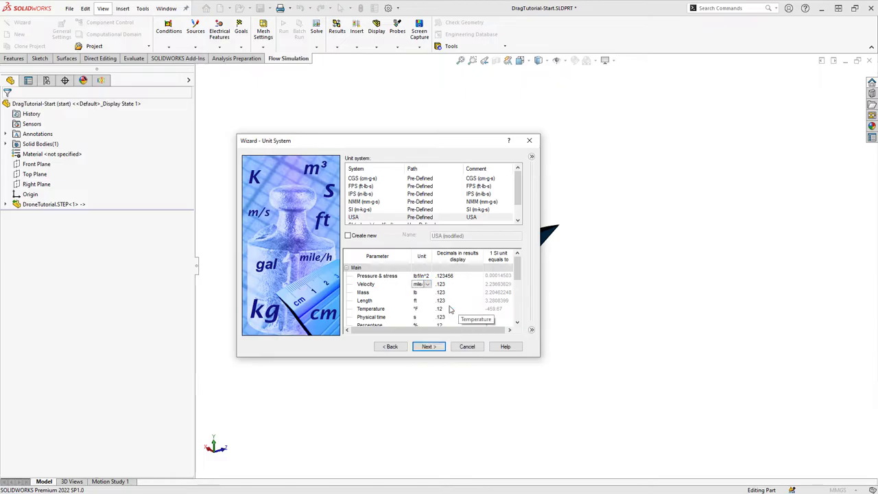
left_click(436, 348)
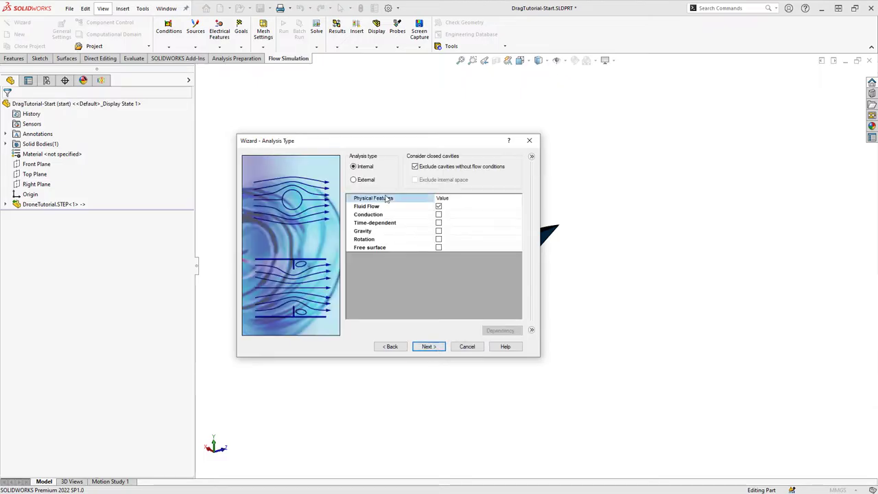
Make it an external analysis with gravity -32.185 ft/s^2 along Y and 0 along Z.
left_click(364, 182)
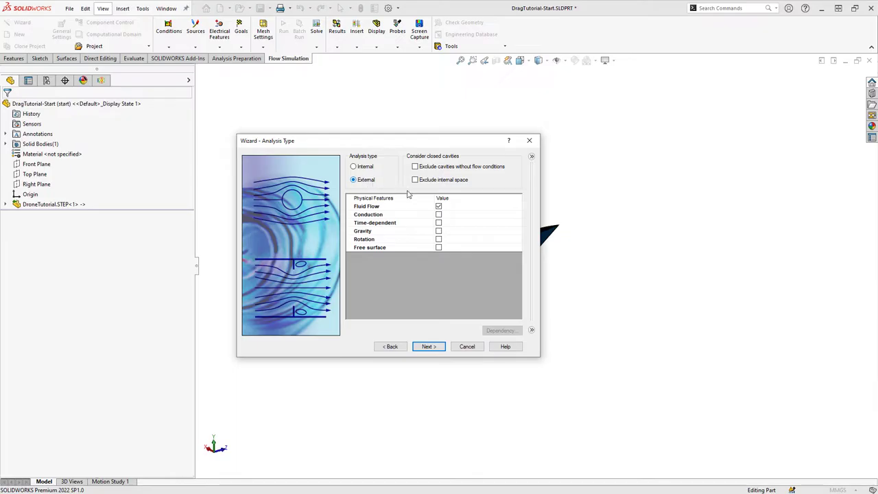
left_click(439, 232)
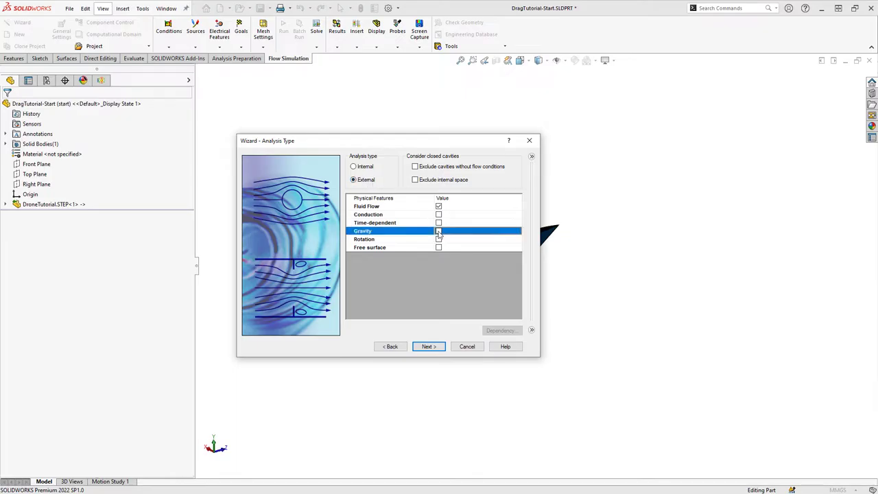
left_click(486, 256)
key("ctrl+c")
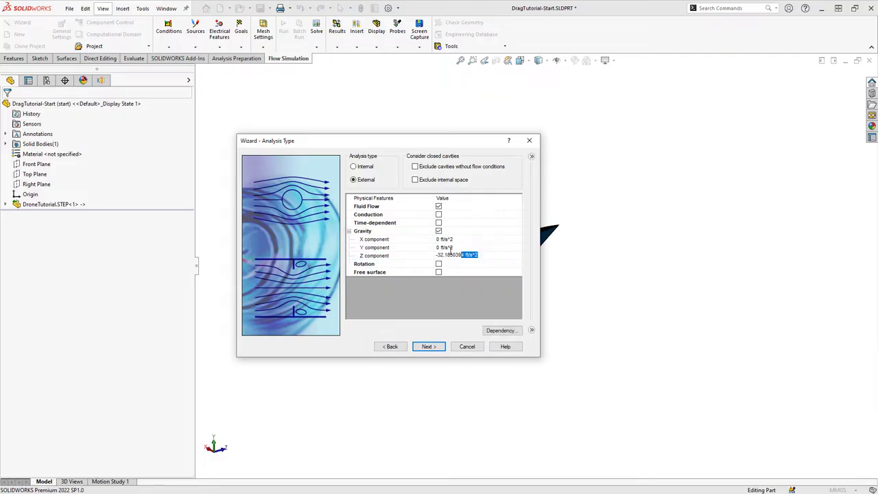
key("Up")
key("ctrl+v")
left_click(485, 256)
type("0")
left_click(458, 240)
left_click_drag(439, 145, 706, 177)
Add Air from the gases list as the project fluid and keep default wall conditions.
left_click(693, 376)
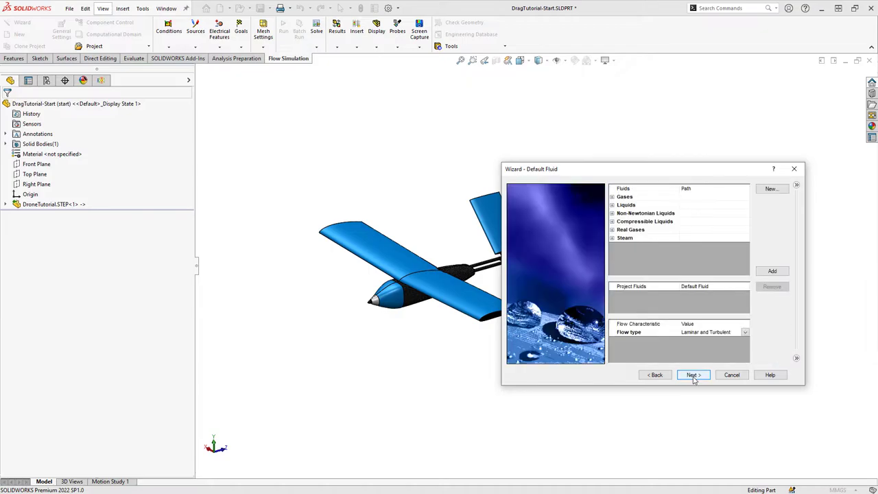
left_click(612, 198)
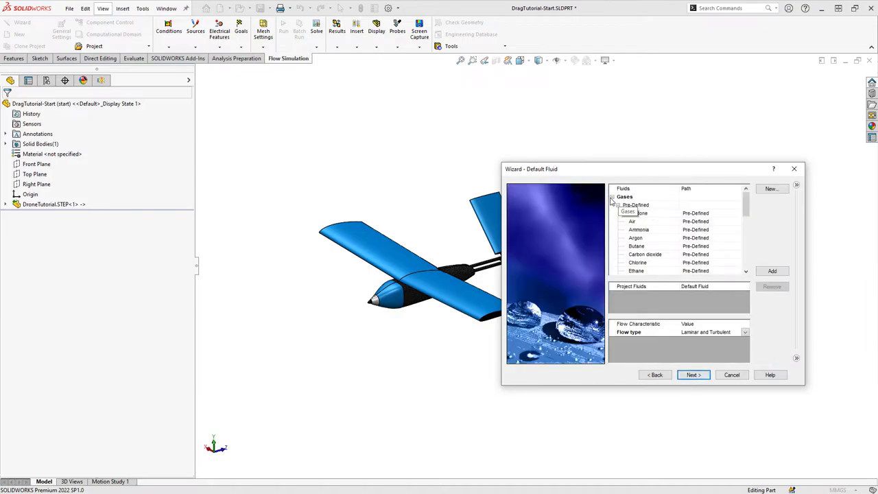
double_click(645, 222)
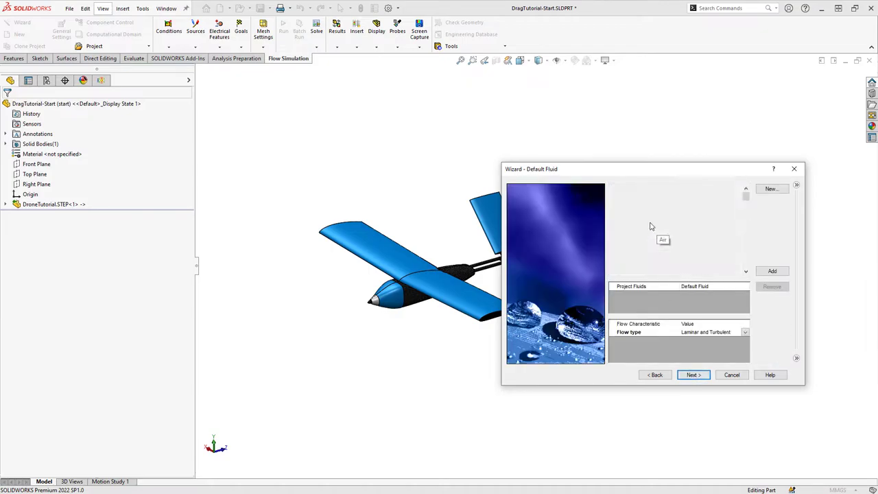
left_click(692, 376)
left_click(692, 375)
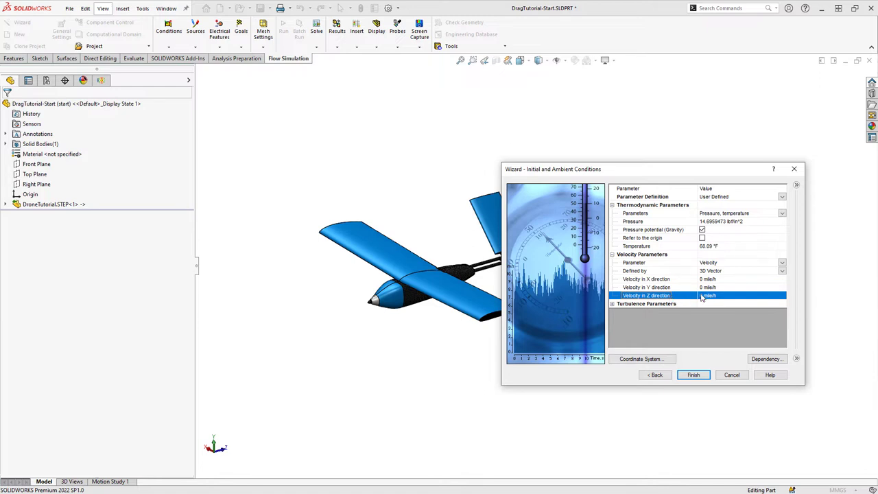
Set the Z-direction ambient velocity to 40 mile/h, check velocity definition options, and finish the wizard.
left_click(702, 297)
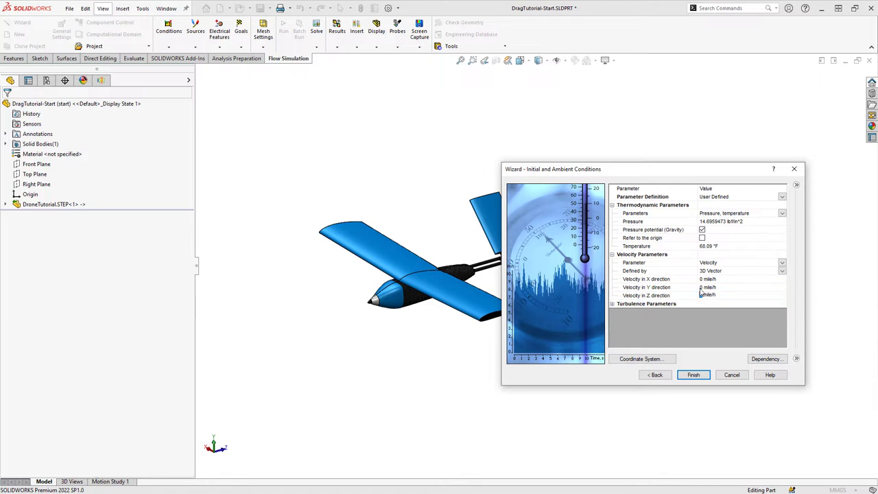
type("1")
key("Return")
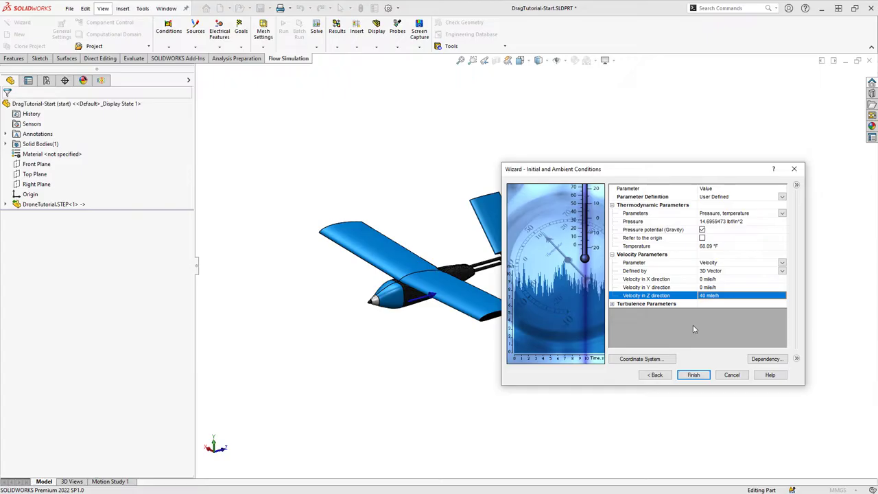
left_click(782, 271)
left_click(782, 272)
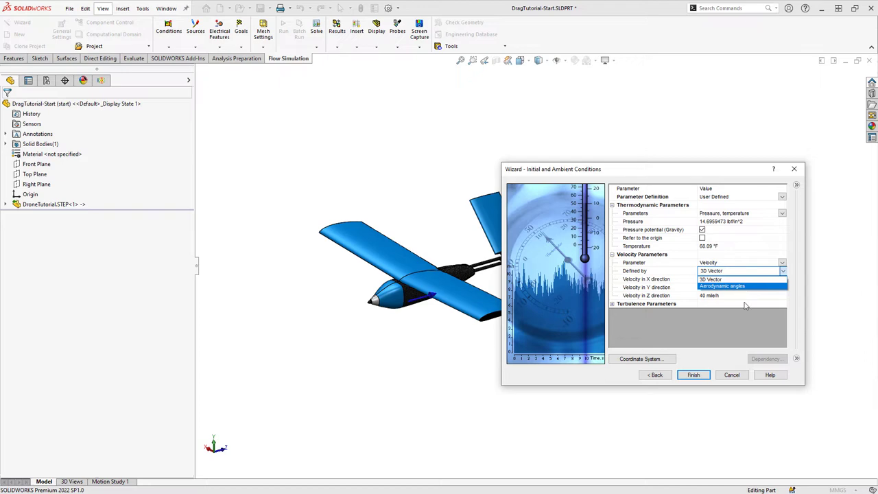
left_click(740, 324)
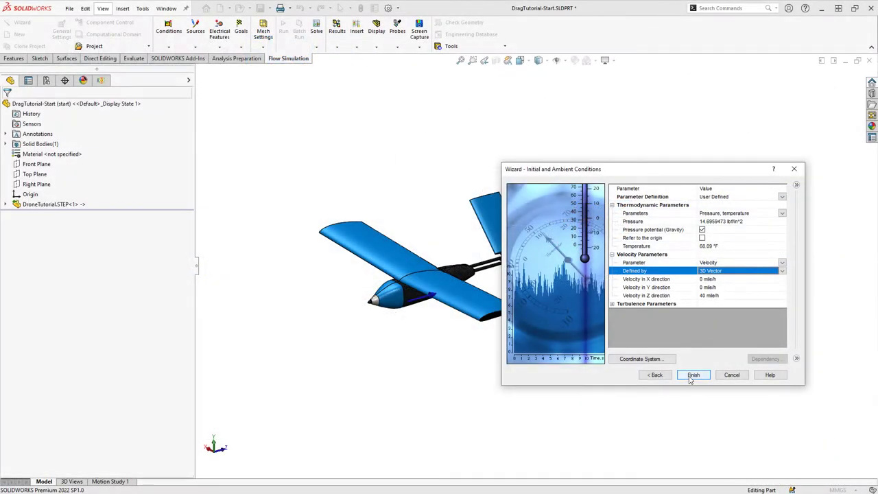
left_click(693, 376)
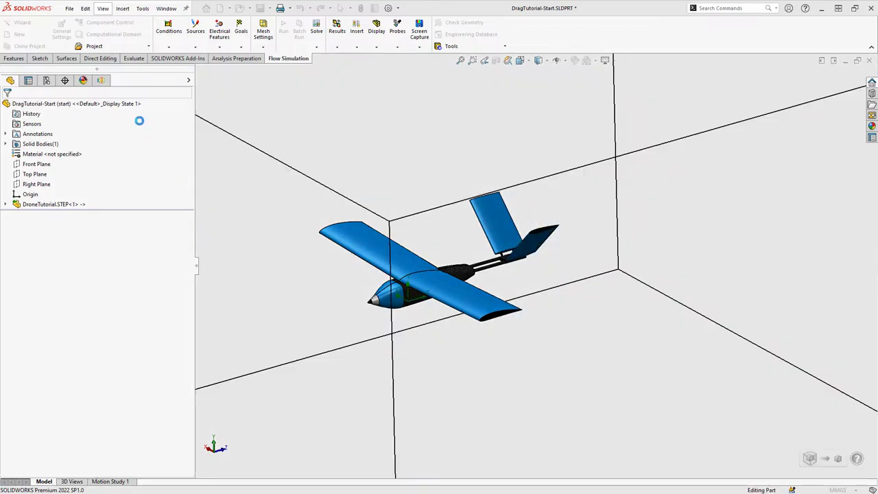
Show the Flow Simulation tree and view the domain box from front, side and isometric angles.
left_click(104, 82)
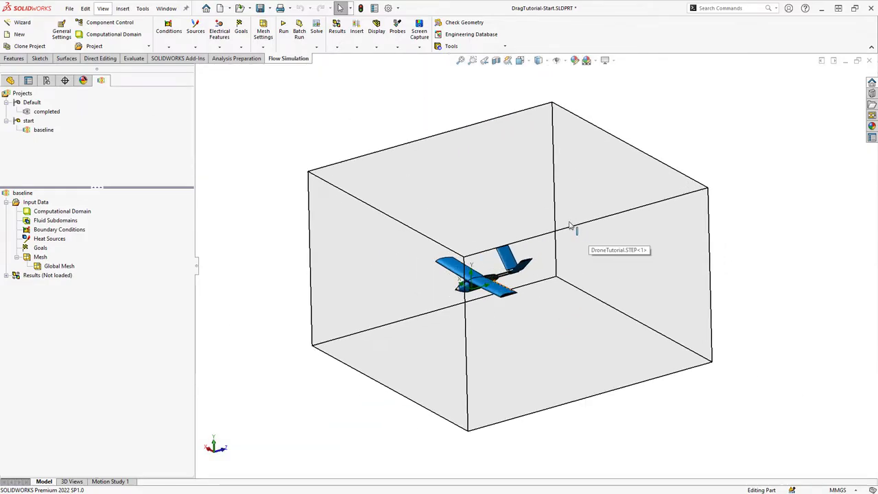
key("ctrl+1")
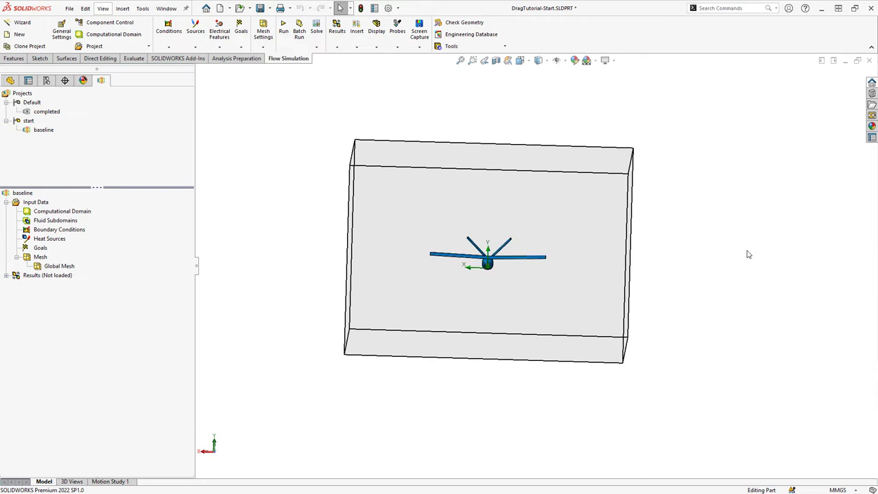
key("ctrl+7")
key("ctrl+3")
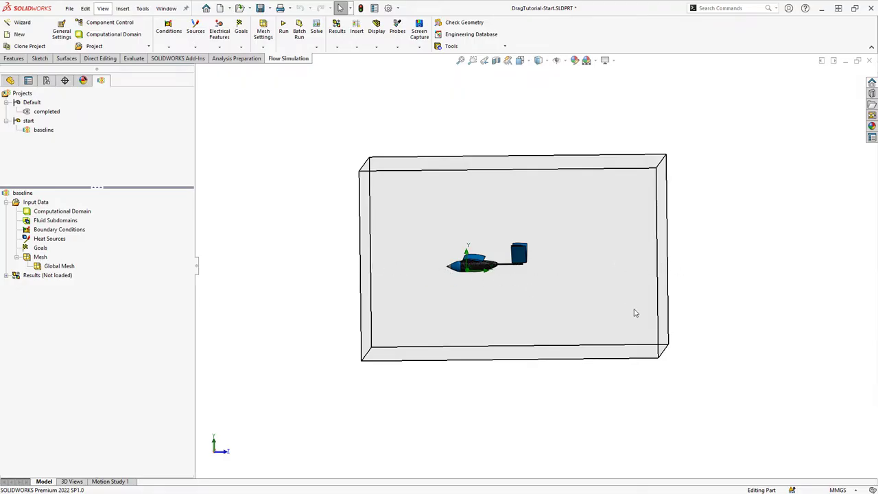
key("Right")
key("Right")
key("Right")
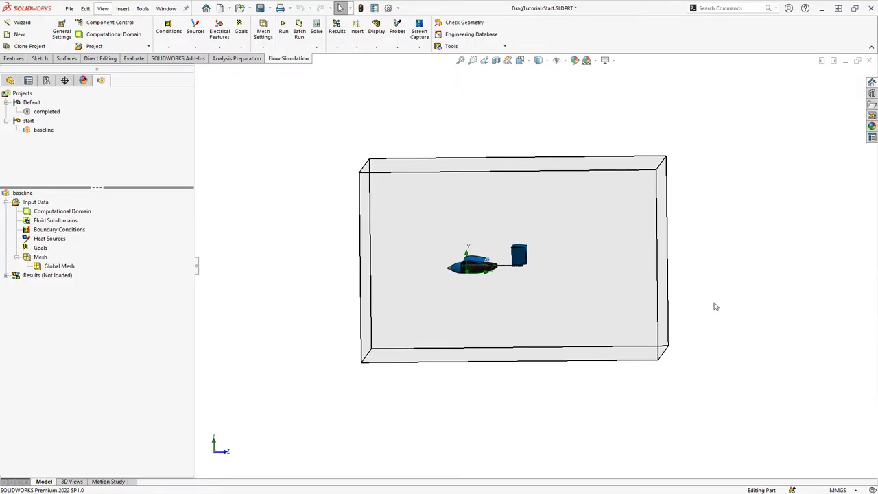
key("ctrl+7")
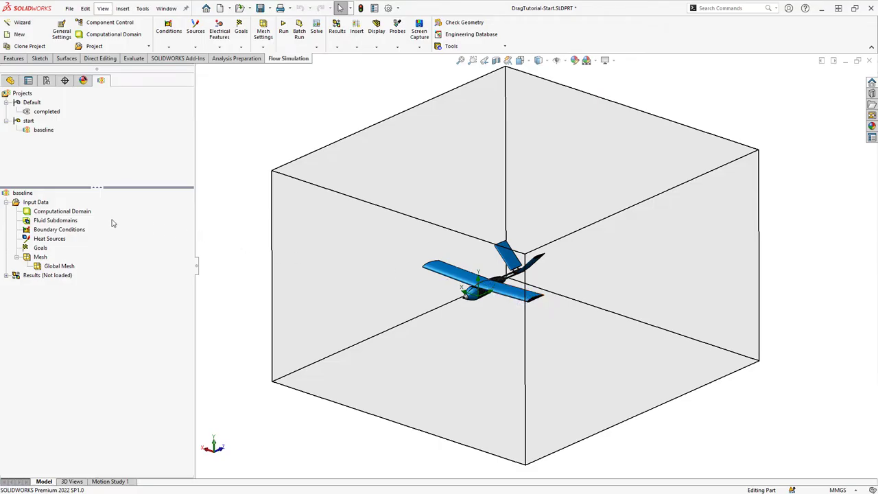
Drag the domain's X max boundary in to the drone's centreline and bring up its context menu.
left_click(51, 214)
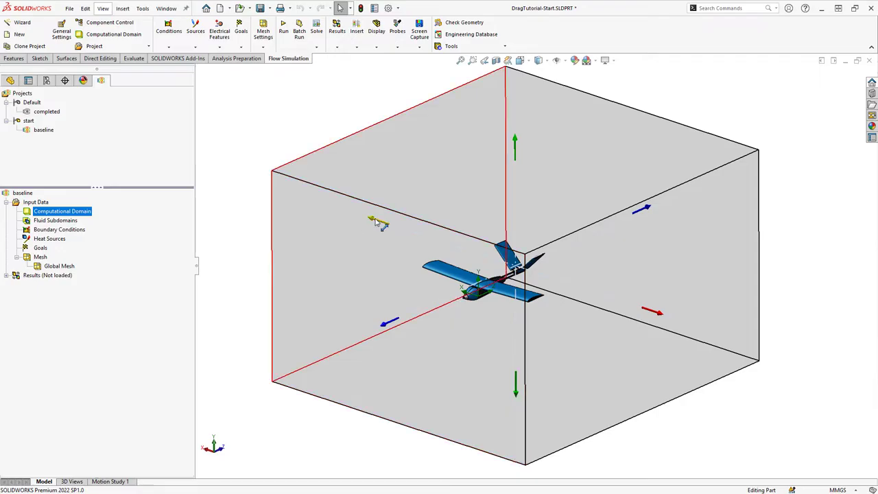
left_click_drag(376, 222, 496, 266)
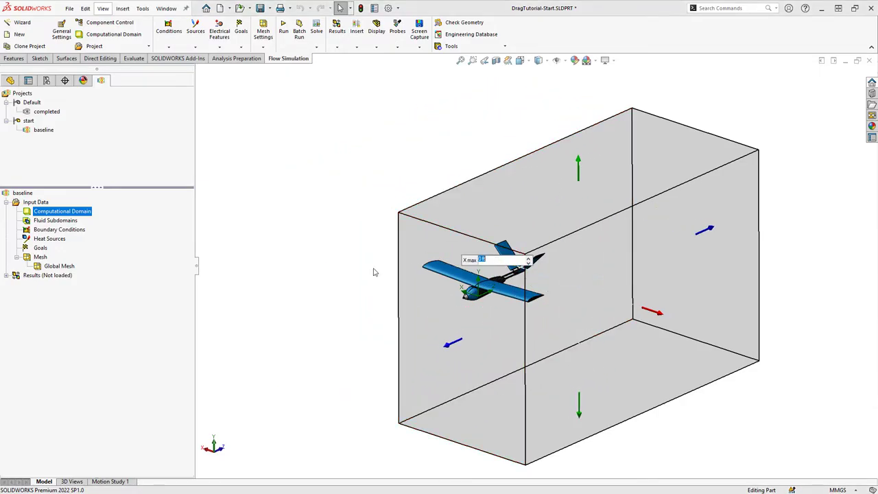
key("Return")
key("Right")
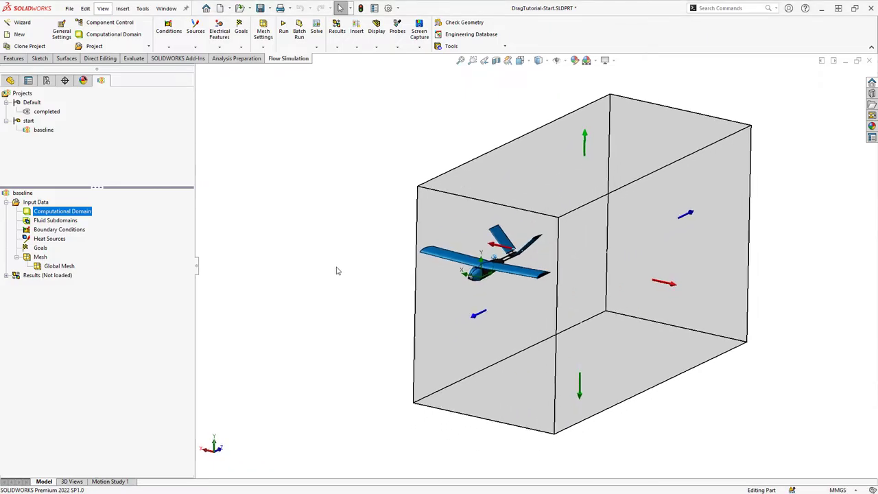
key("Right")
key("Right")
key("Right")
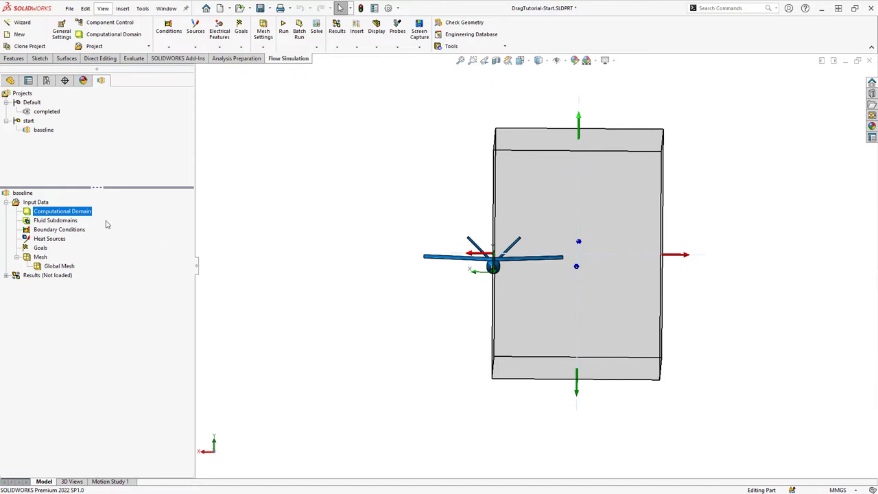
right_click(76, 212)
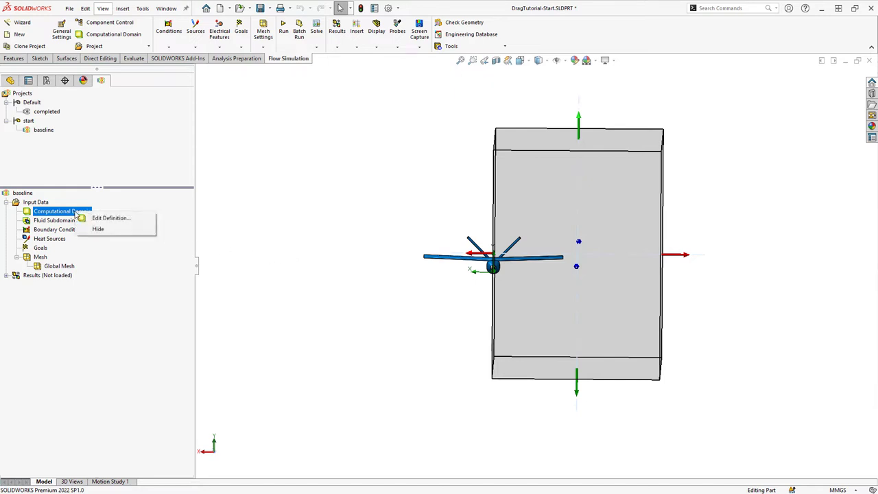
Change the domain's 0 ft X boundary from Default to Symmetry.
left_click(103, 219)
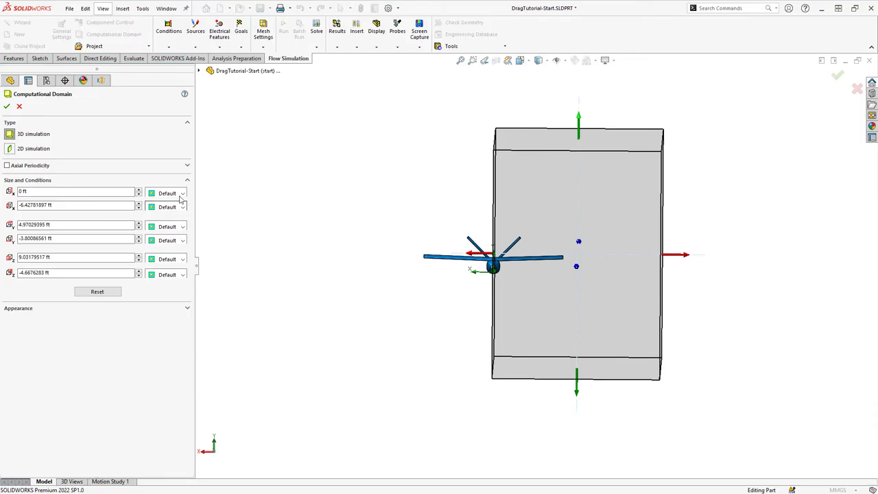
left_click(179, 194)
left_click(170, 216)
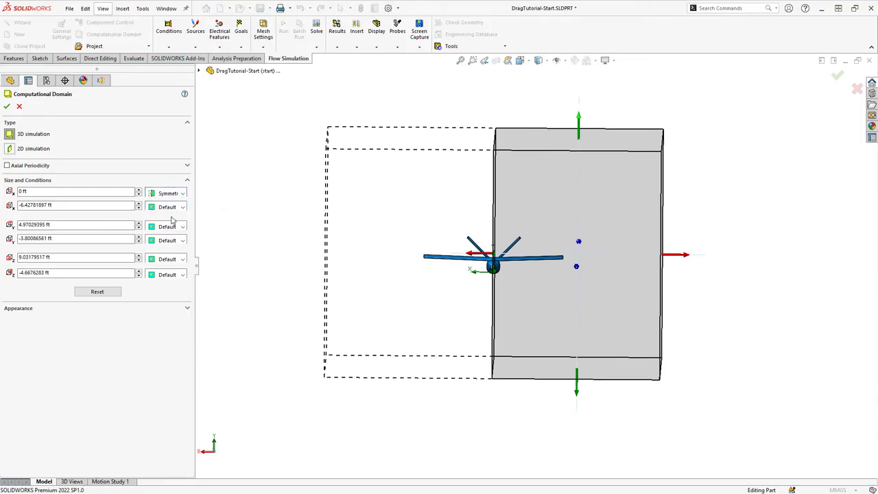
left_click(7, 107)
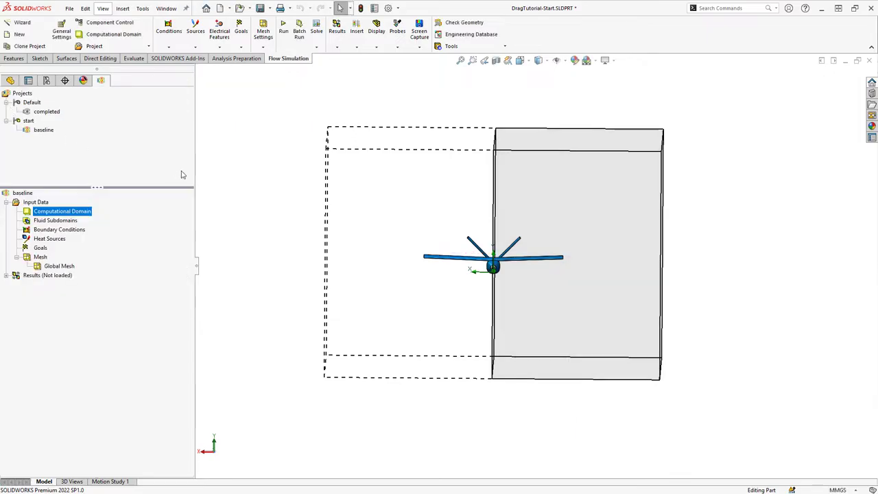
Show the ambient velocity arrows and inspect the drone from an isometric angle, zooming in and out.
key("ctrl+7")
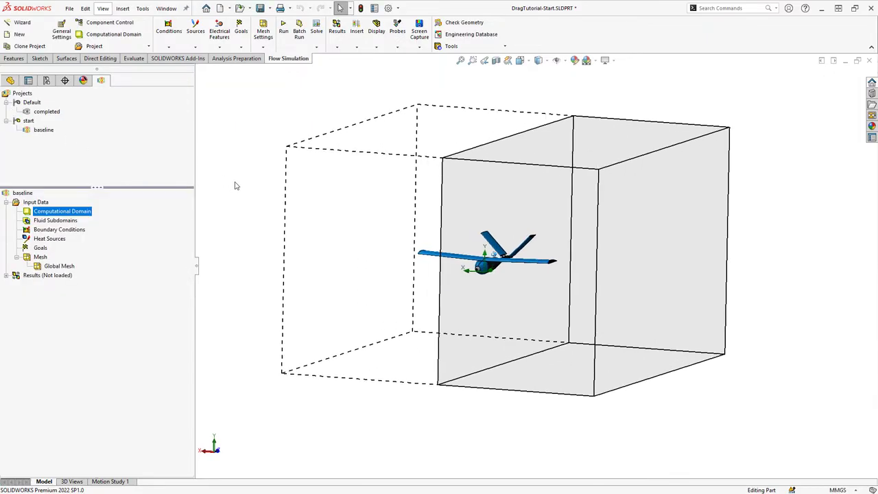
key("Left")
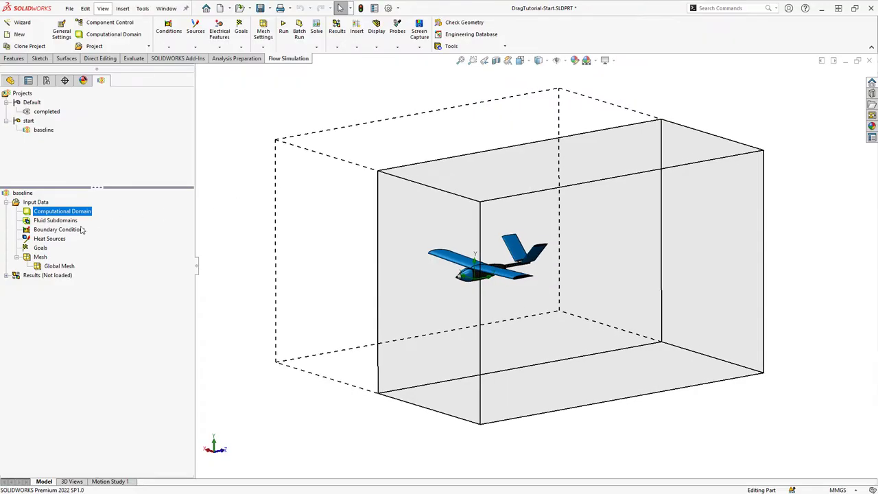
right_click(33, 204)
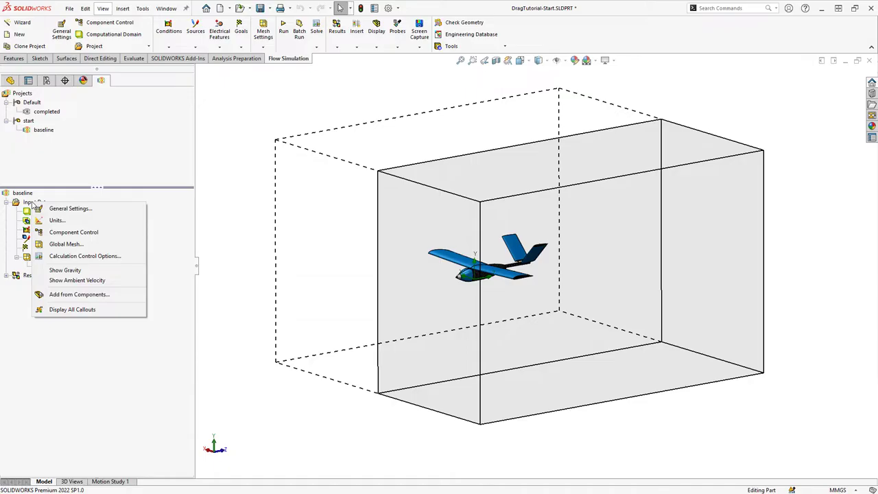
left_click(82, 280)
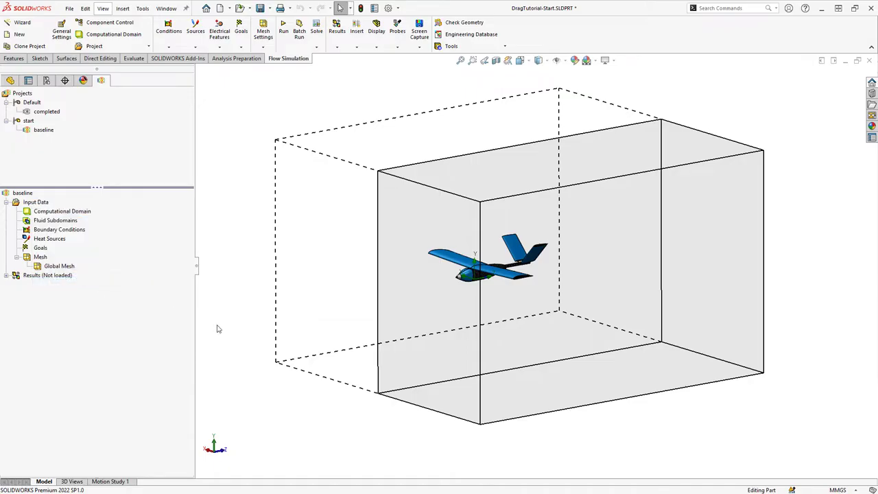
scroll(505, 298, "down", 6)
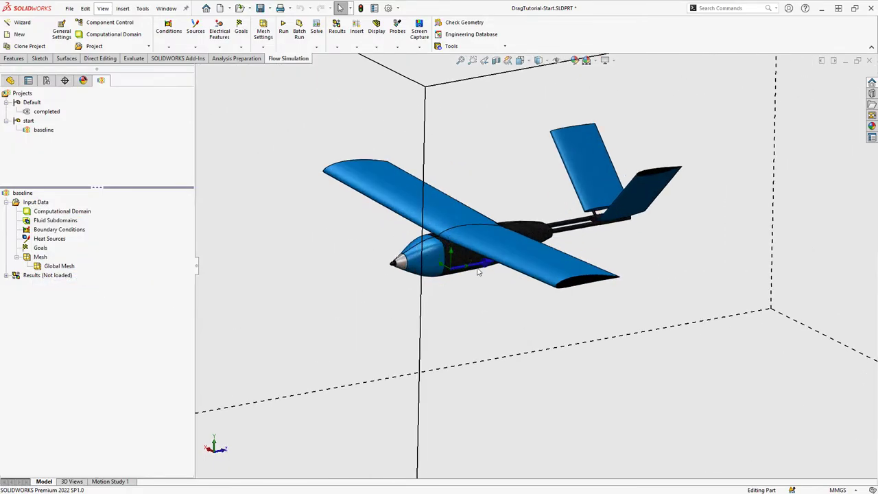
scroll(479, 272, "down", 1)
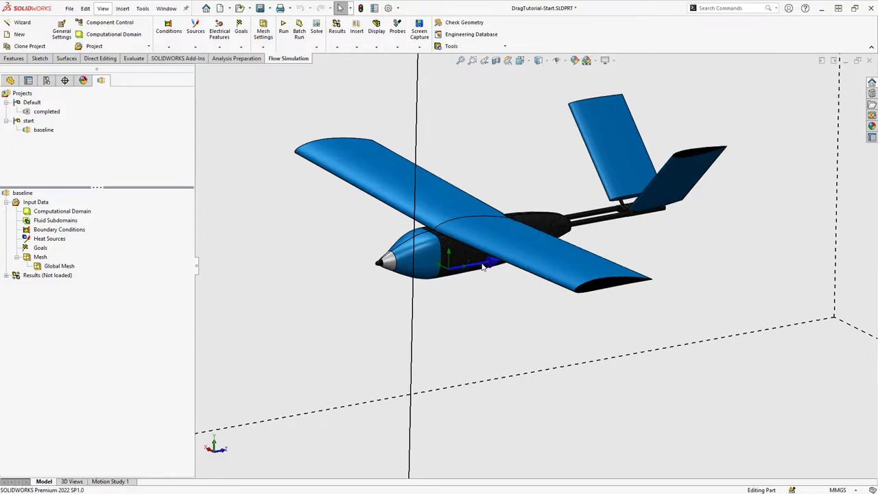
scroll(456, 319, "up", 3)
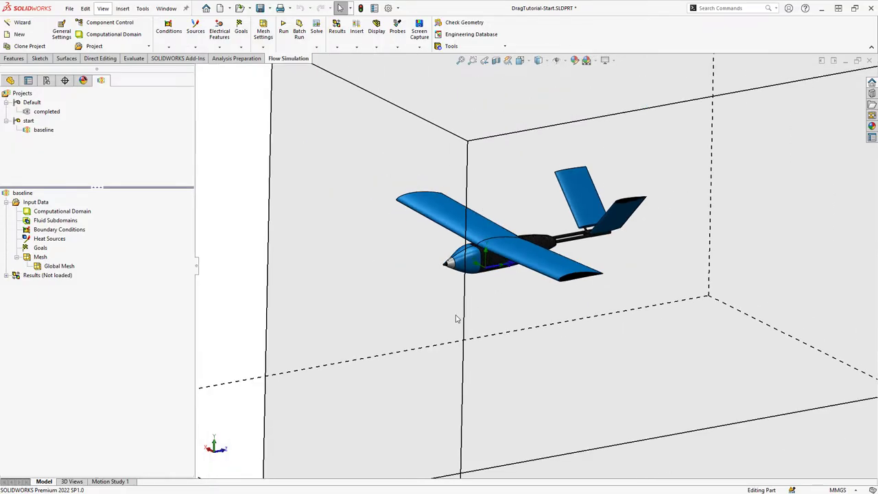
scroll(456, 319, "up", 5)
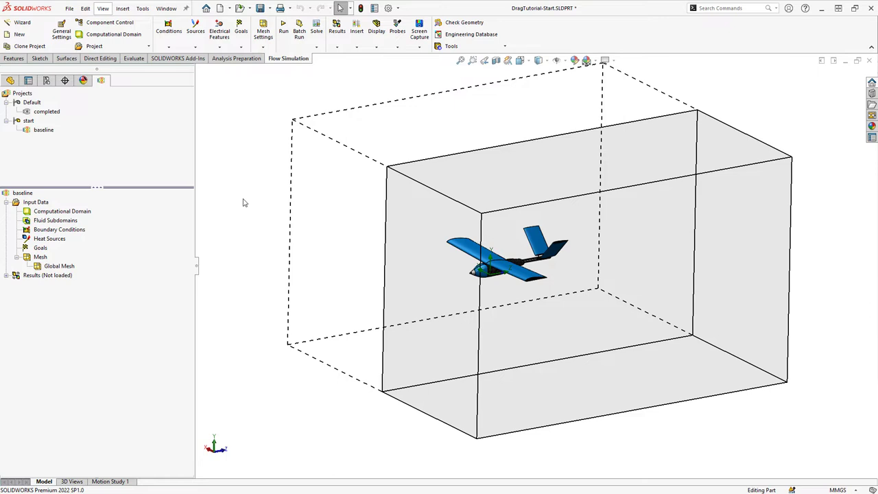
Insert global goals tracking maximum Force (Y) and Force (Z).
right_click(39, 251)
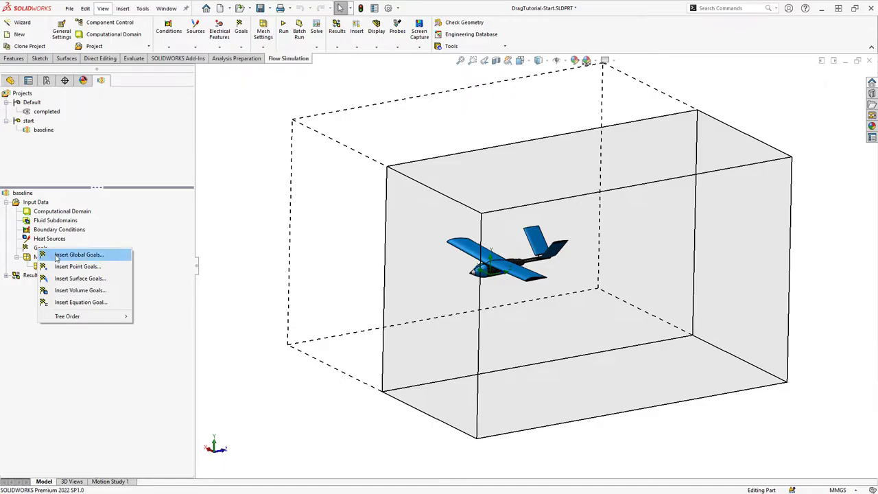
left_click(57, 258)
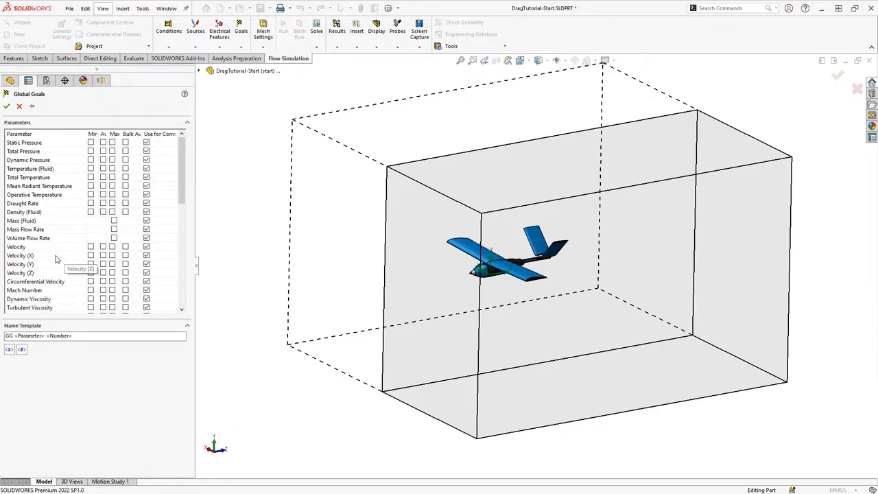
scroll(61, 255, "down", 8)
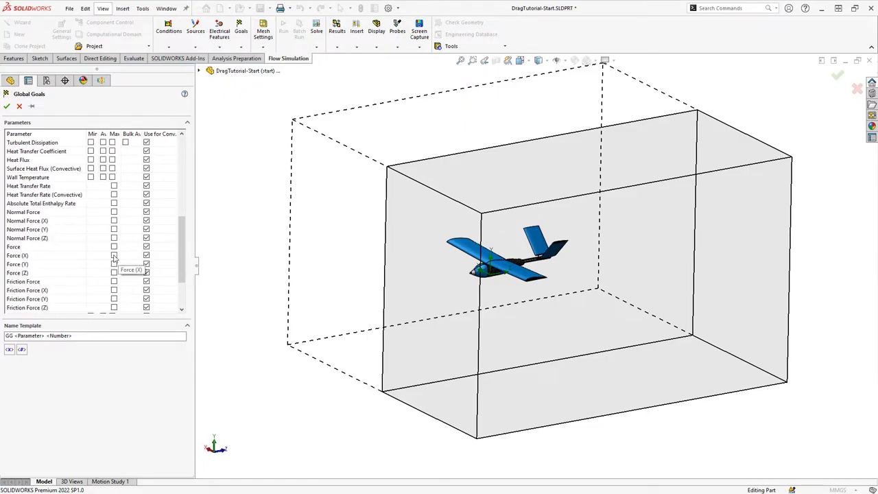
left_click(114, 273)
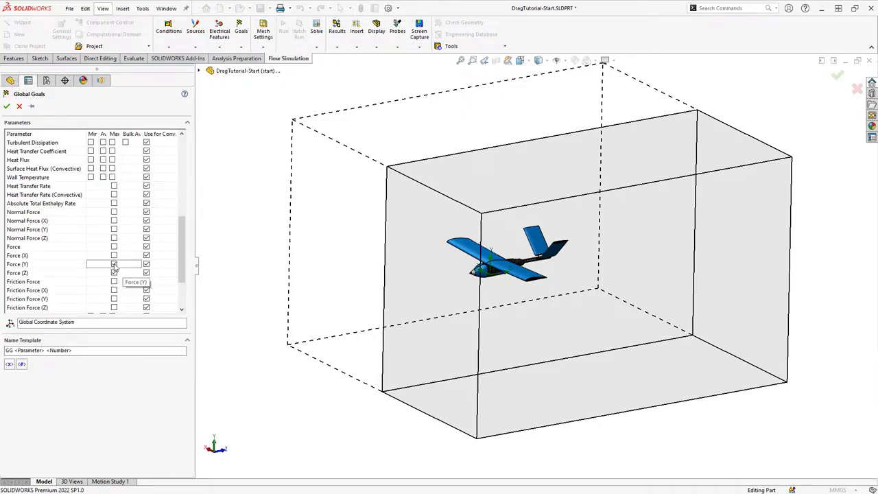
left_click(7, 107)
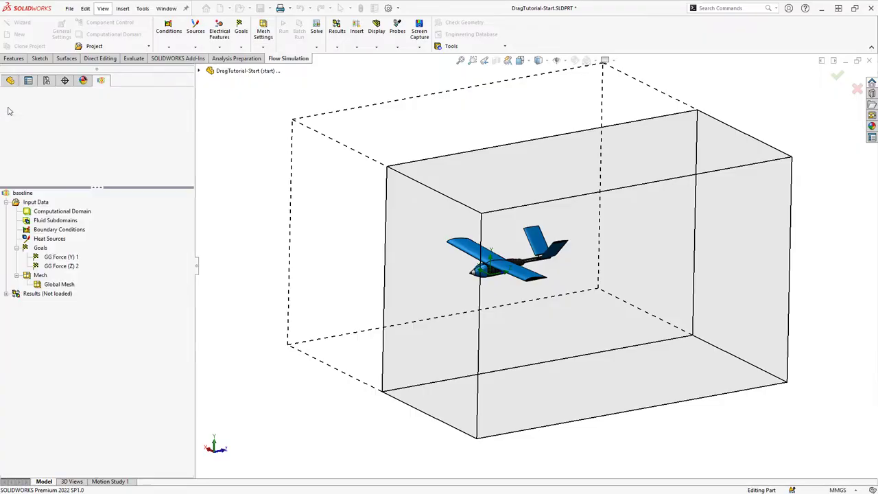
Select both force goals, then display the Global Mesh basic grid from the Left view.
left_click(72, 258)
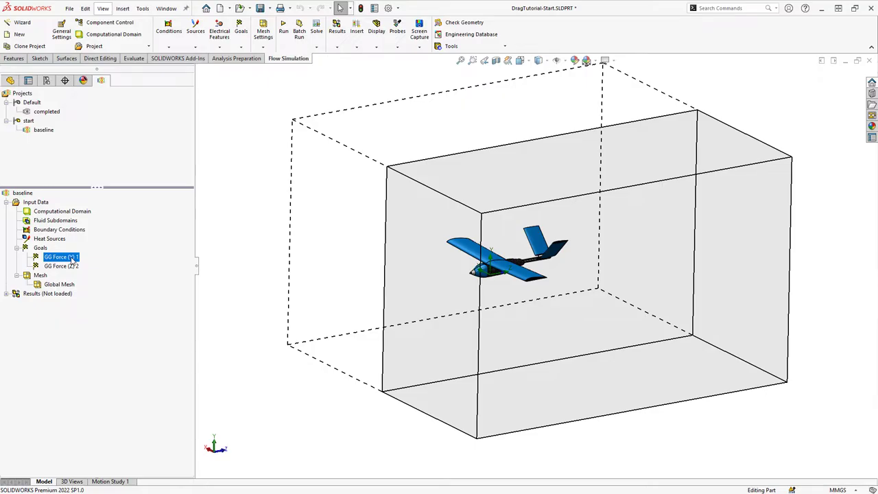
left_click(72, 267)
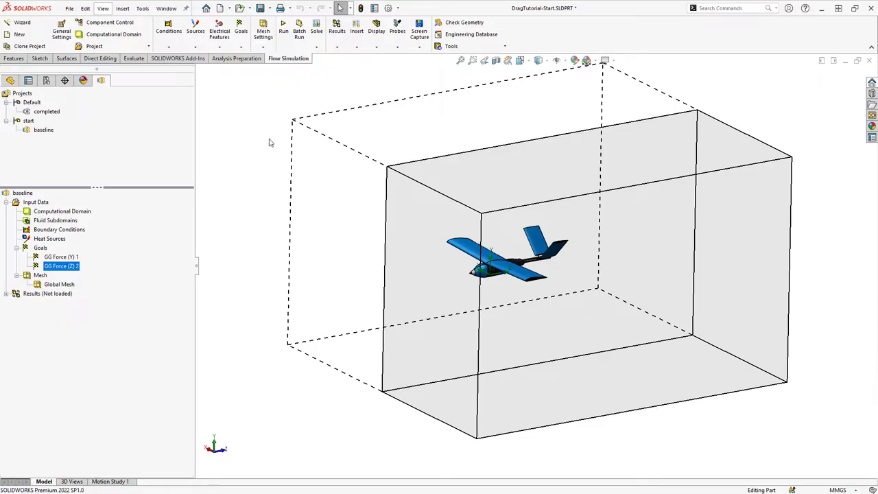
right_click(54, 287)
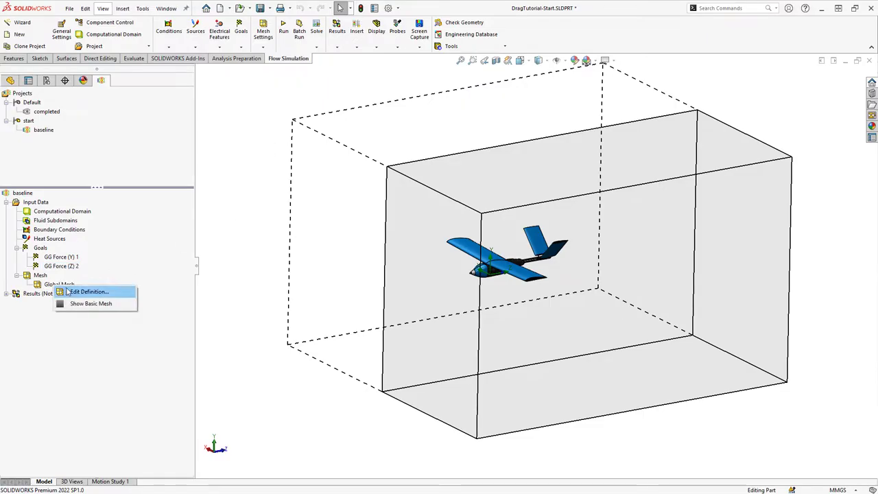
left_click(82, 292)
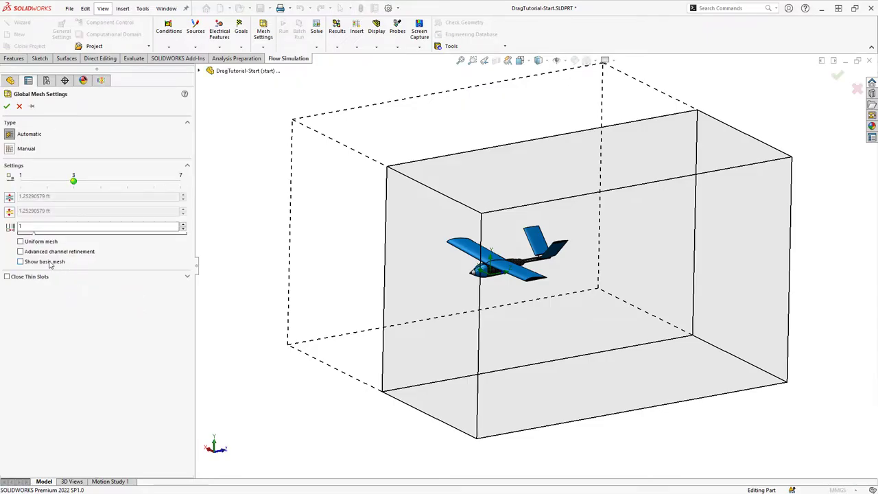
left_click(33, 263)
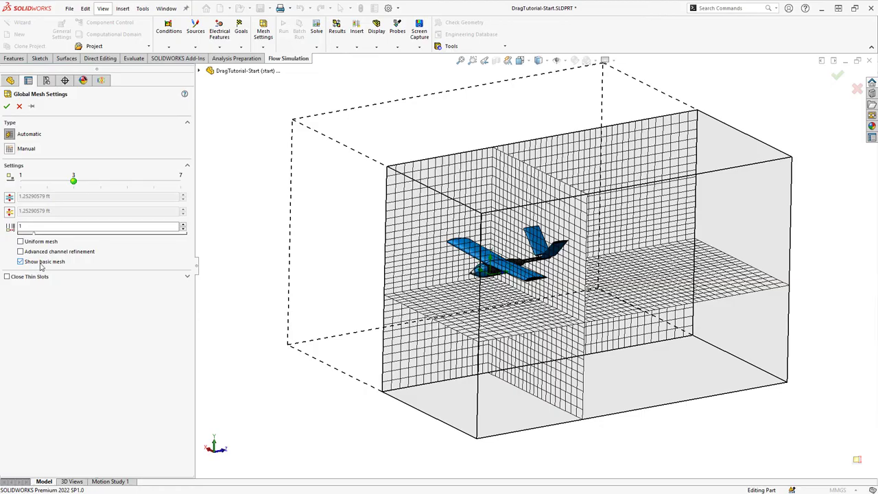
key("space")
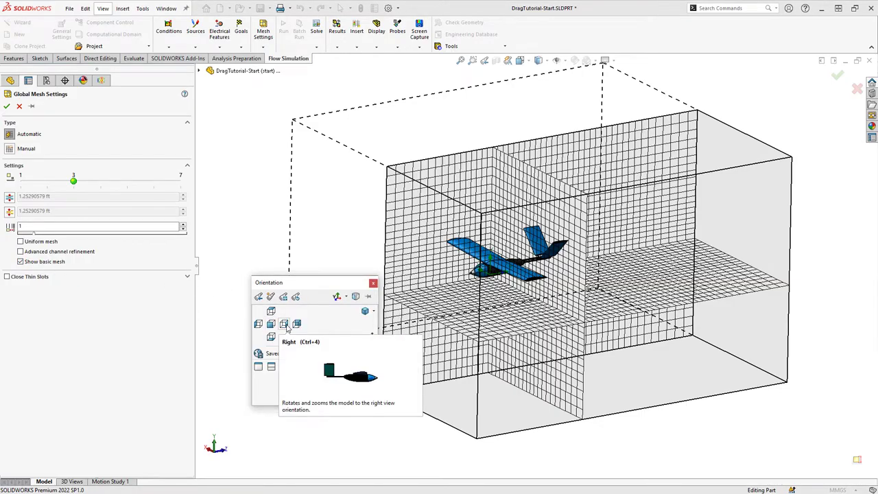
left_click(259, 325)
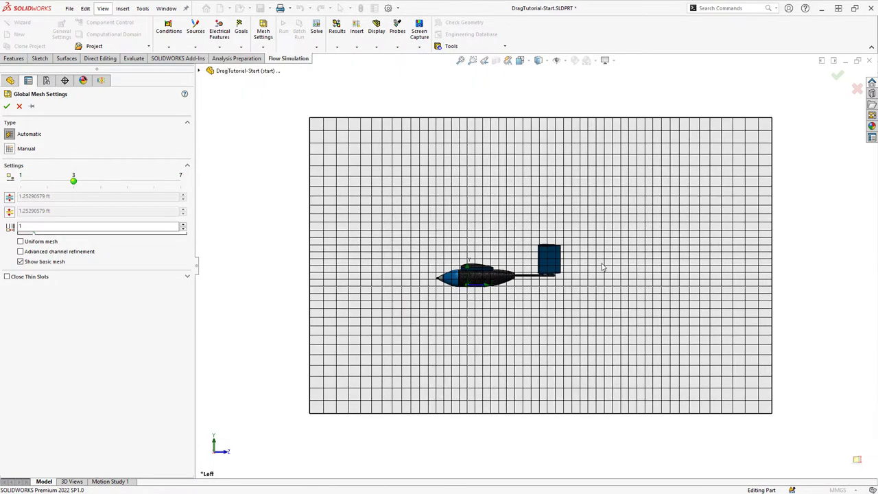
Try global mesh values of .8 and higher, then reset it to 1 and confirm.
left_click(48, 227)
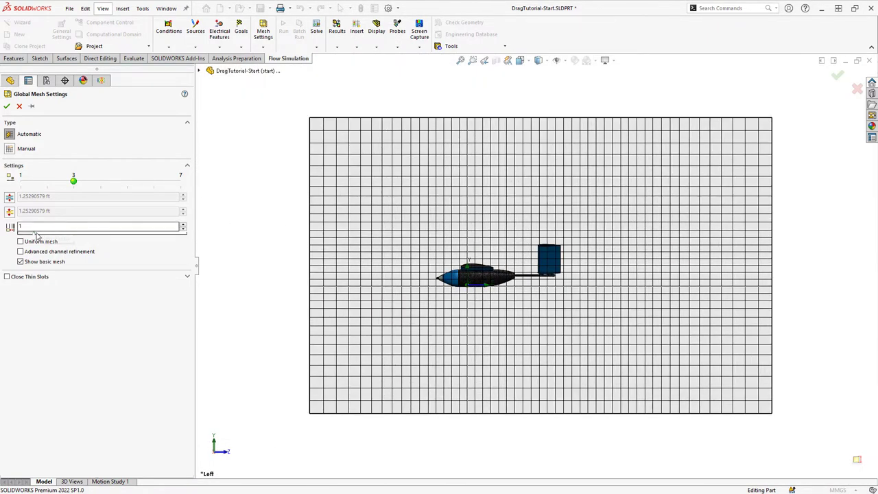
type(".8")
left_click_drag(48, 237, 156, 239)
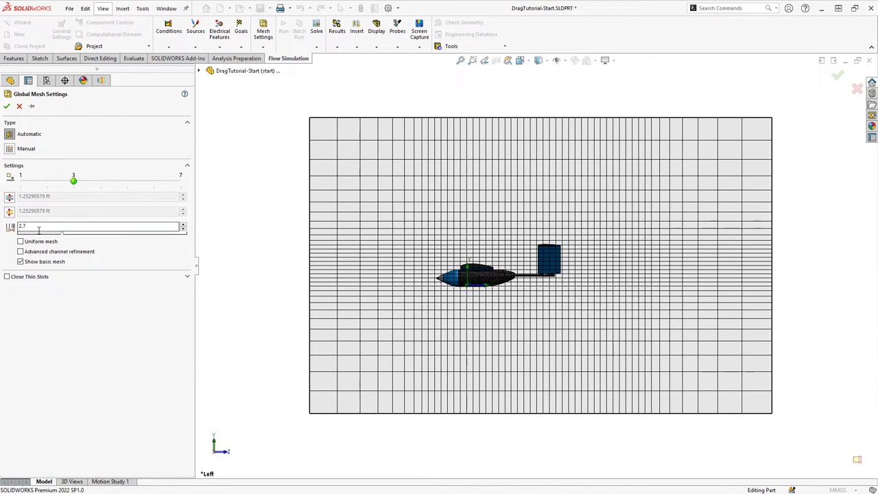
double_click(29, 228)
type("1")
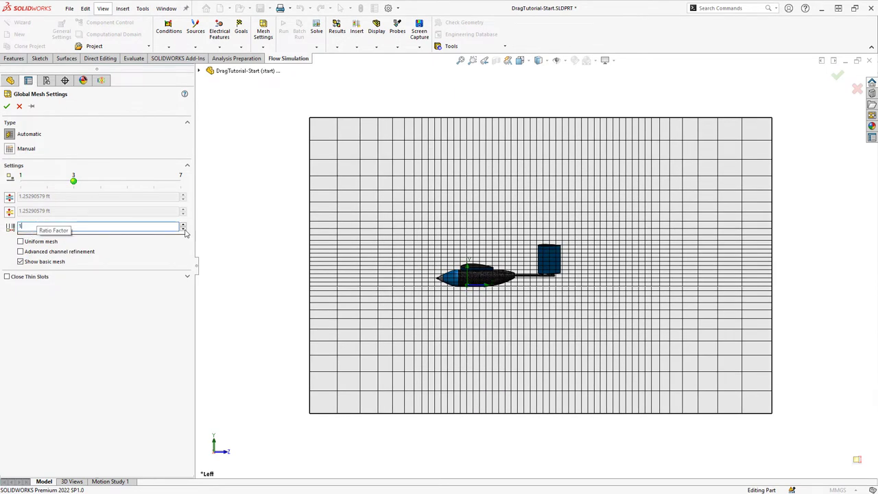
left_click(7, 108)
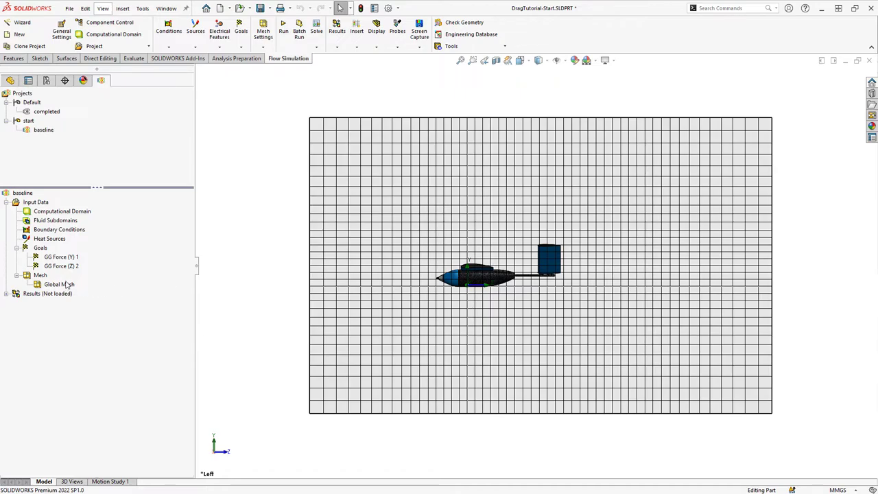
Add a local mesh refinement applied to the DroneTutorial.STEP solid body.
right_click(40, 276)
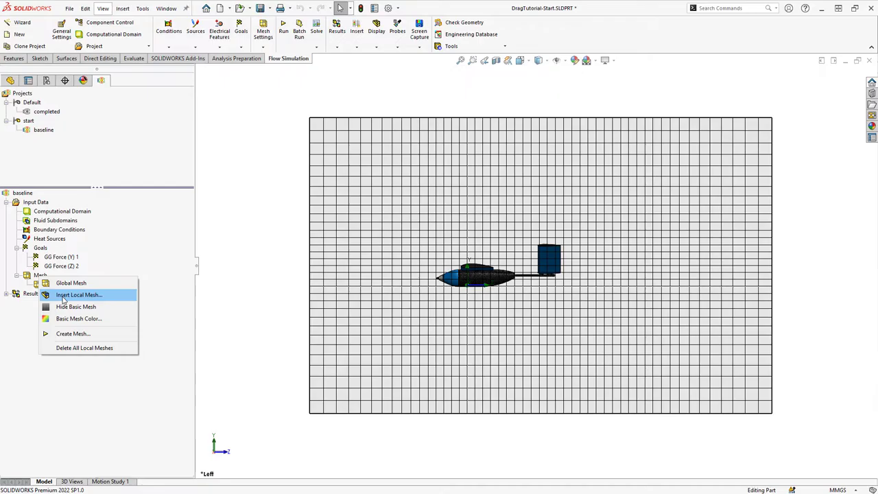
left_click(62, 296)
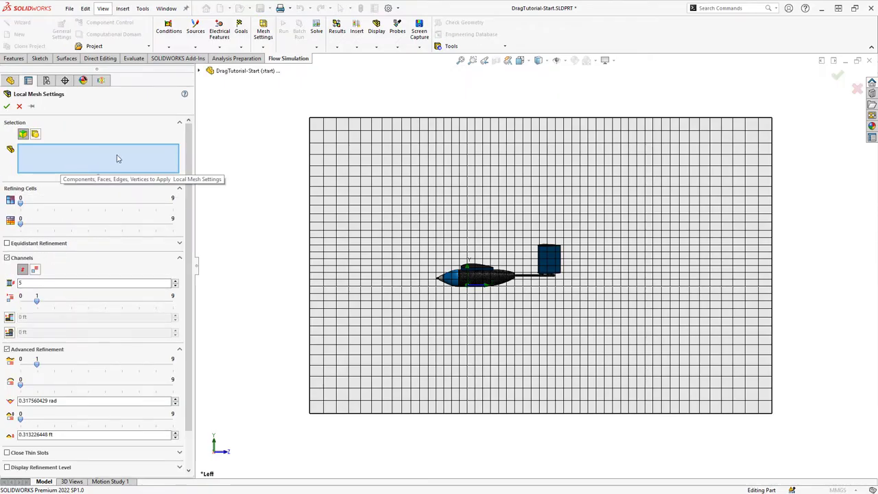
left_click(213, 71)
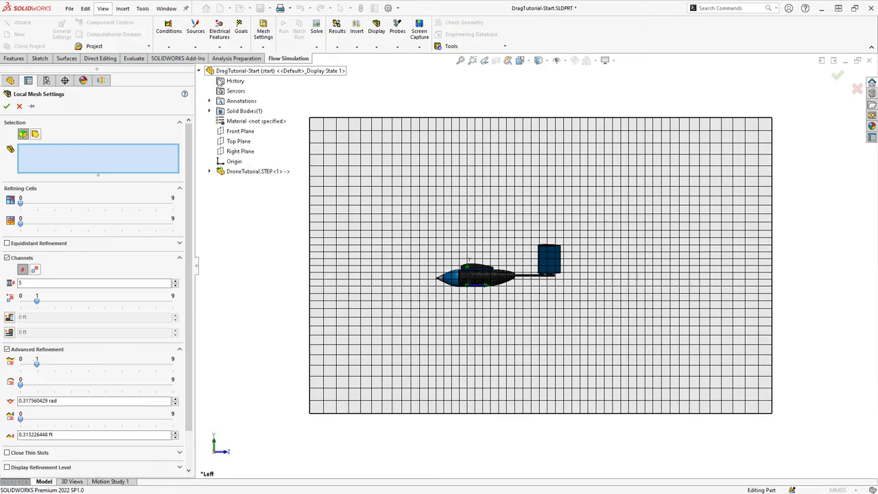
left_click(209, 110)
left_click(255, 121)
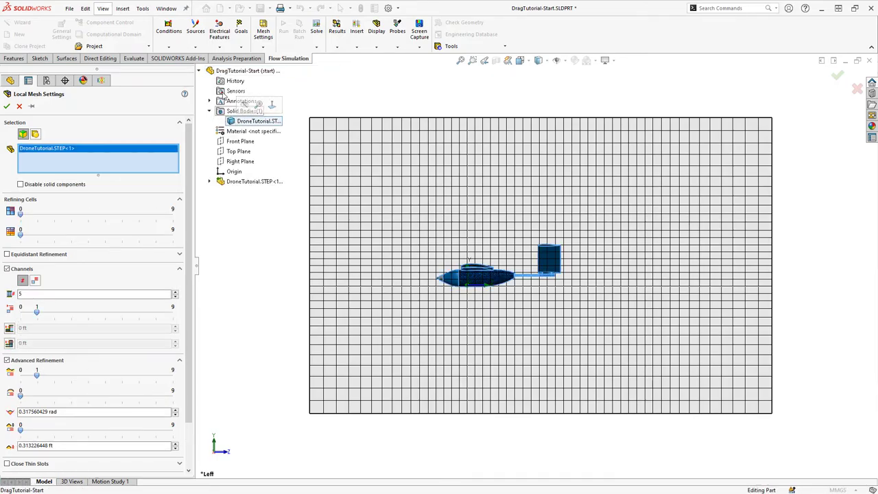
left_click(199, 71)
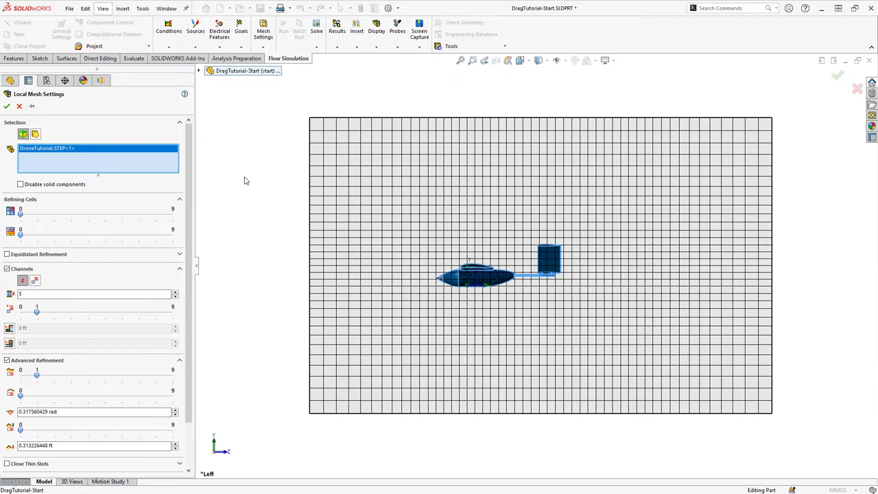
Drop channel and advanced refinement; use equidistant level 2, maximum 4, offsets 0.02 and 0.08 ft.
left_click(26, 271)
left_click(30, 285)
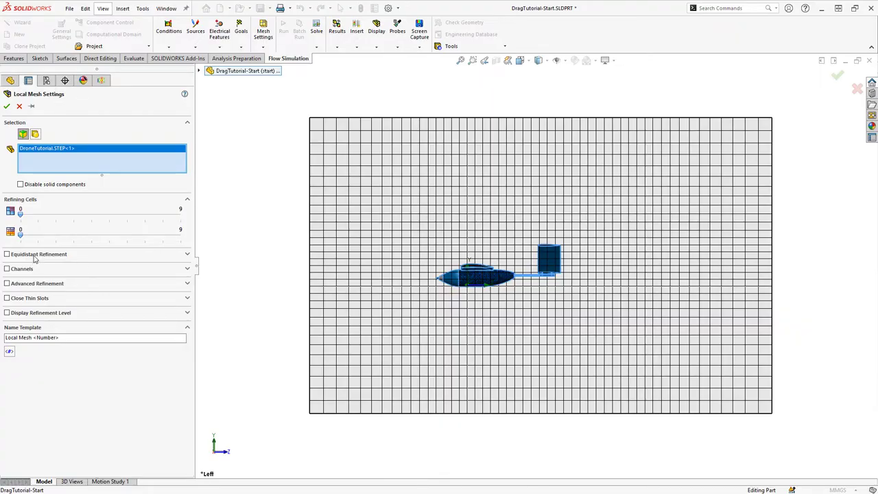
left_click(35, 256)
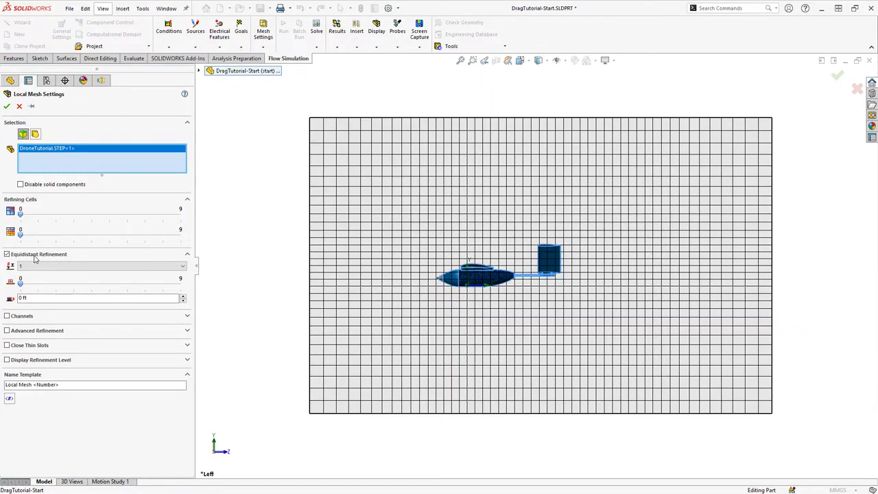
left_click(38, 265)
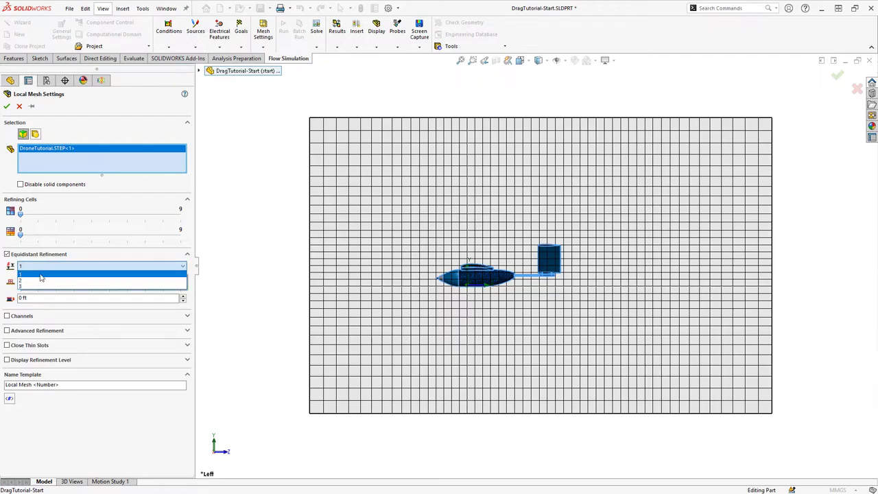
left_click(41, 281)
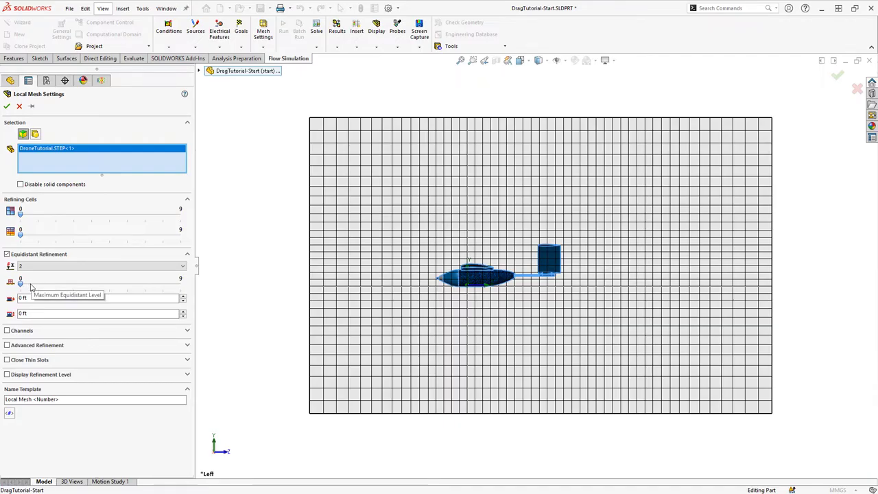
left_click_drag(31, 287, 90, 288)
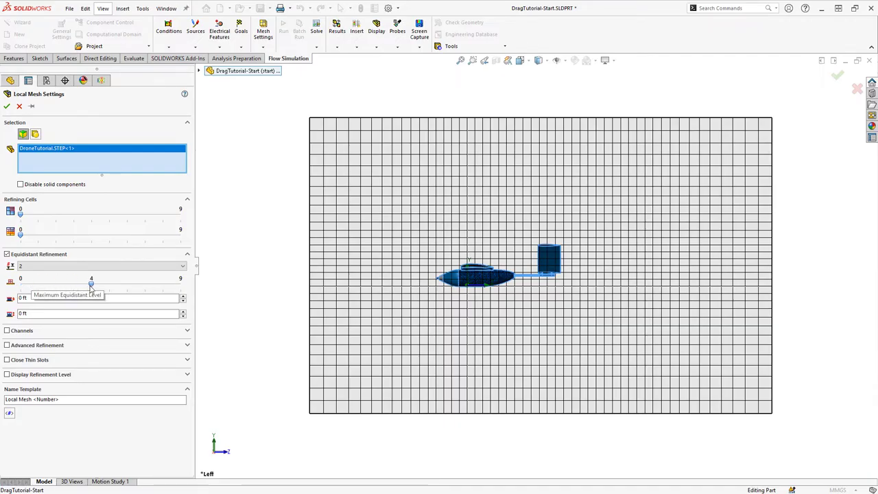
left_click(22, 298)
left_click(20, 313)
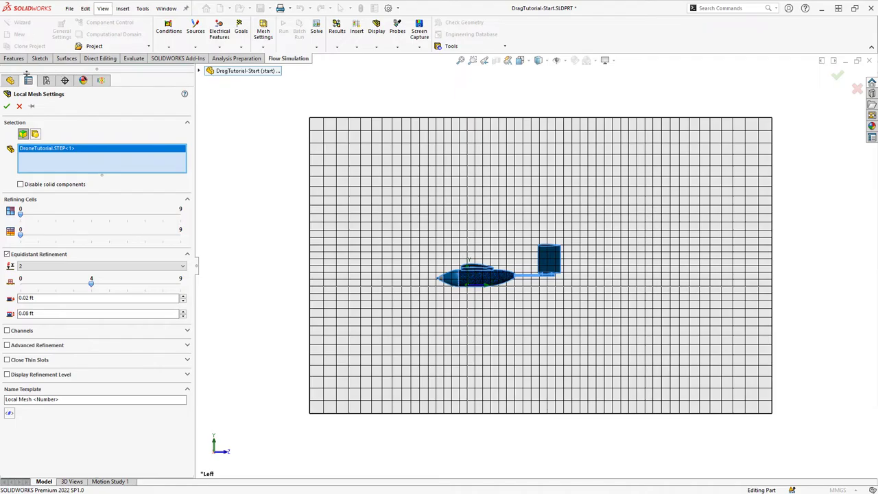
left_click(7, 106)
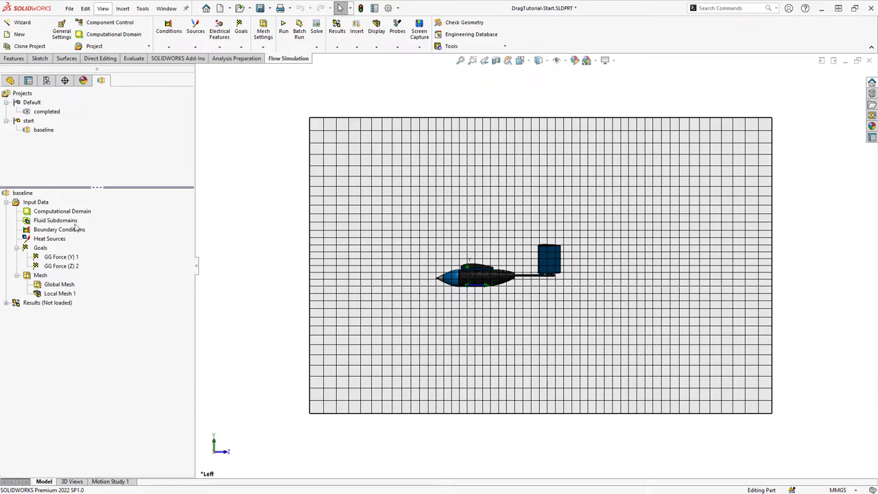
Generate the 149,972-cell mesh and expand the Results node to show plot types.
right_click(42, 275)
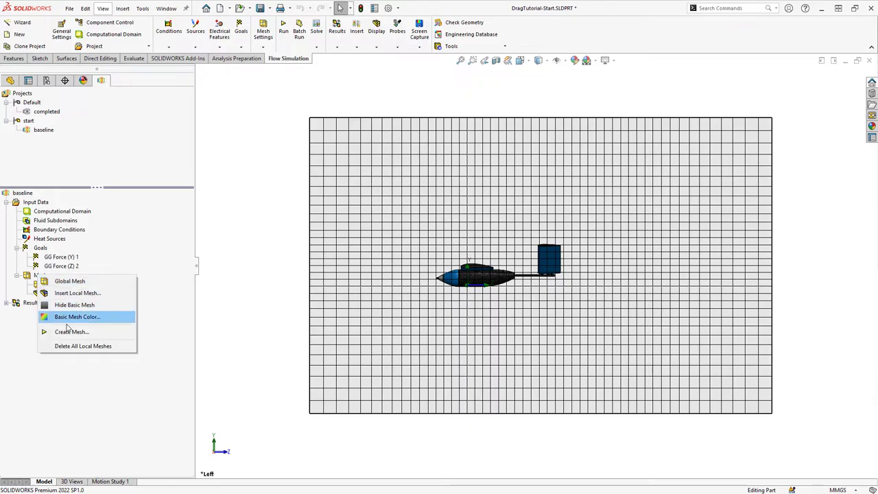
left_click(70, 333)
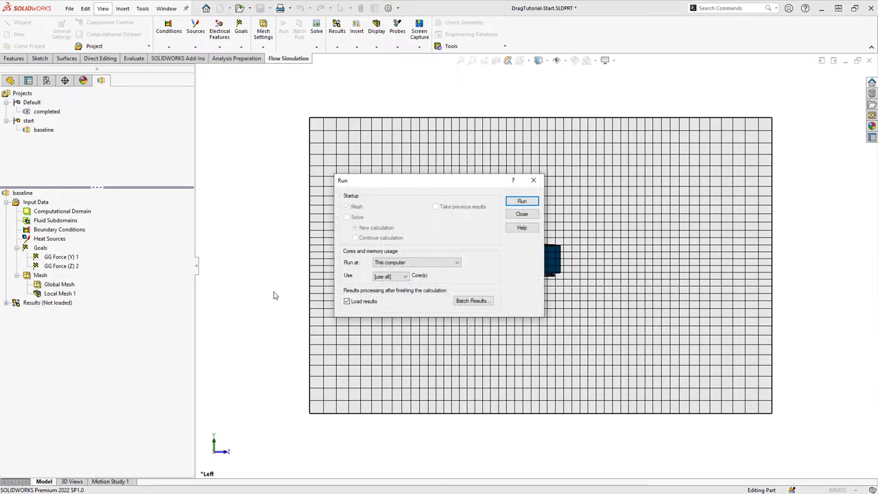
left_click(520, 201)
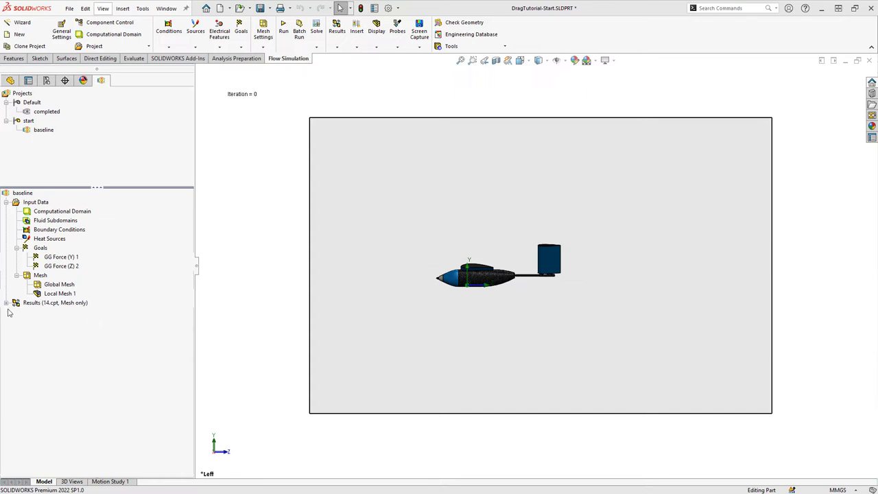
left_click(7, 304)
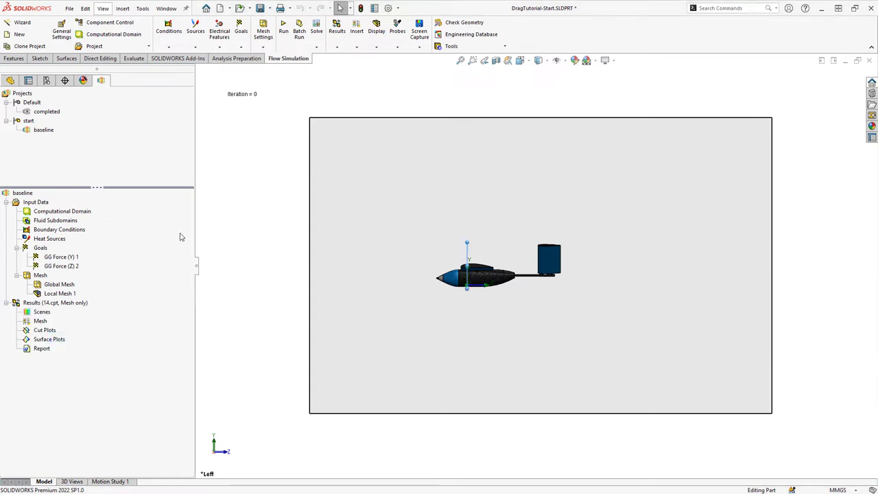
Create a Right Plane cut plot of the mesh cells and zoom out to fit the domain.
left_click(199, 71)
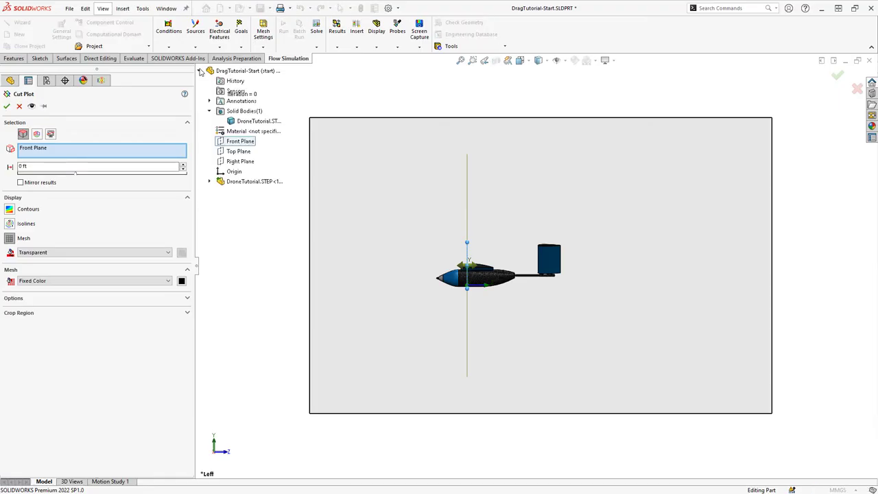
left_click(235, 162)
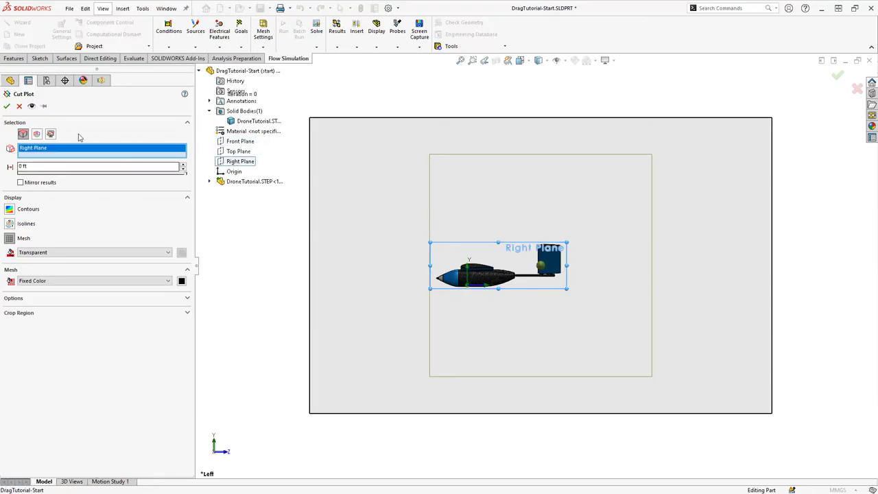
left_click(7, 105)
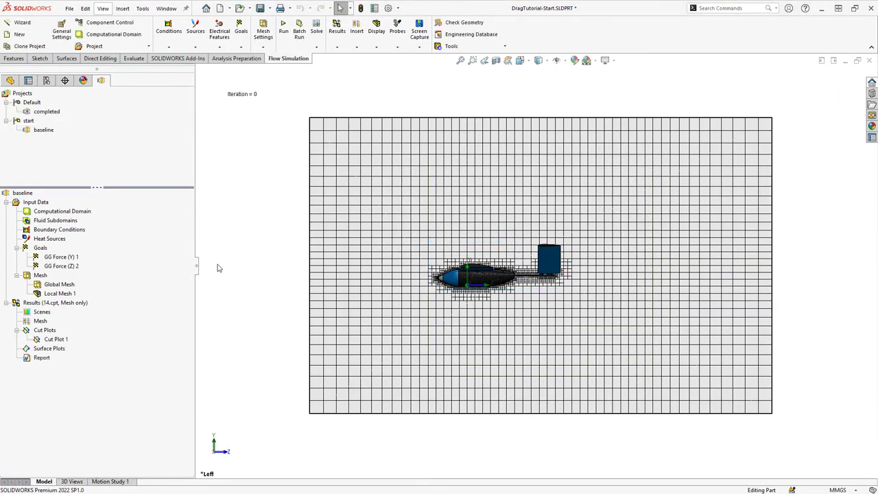
scroll(472, 281, "down", 10)
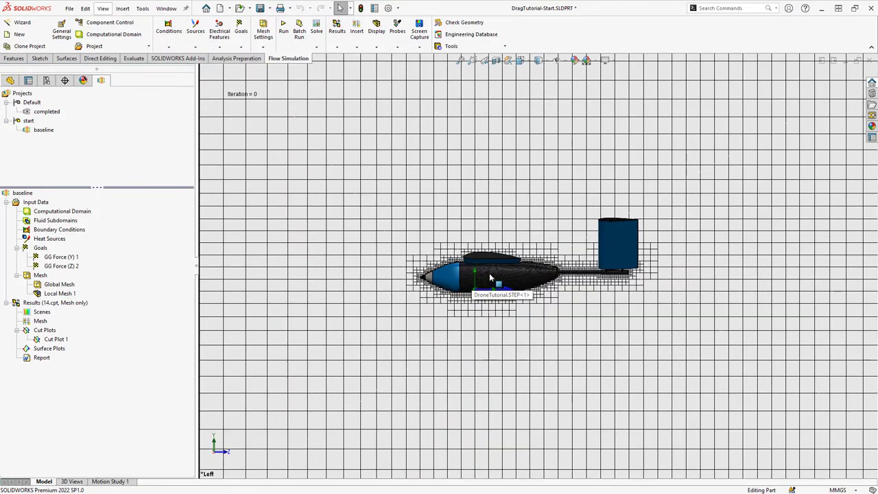
scroll(437, 265, "down", 2)
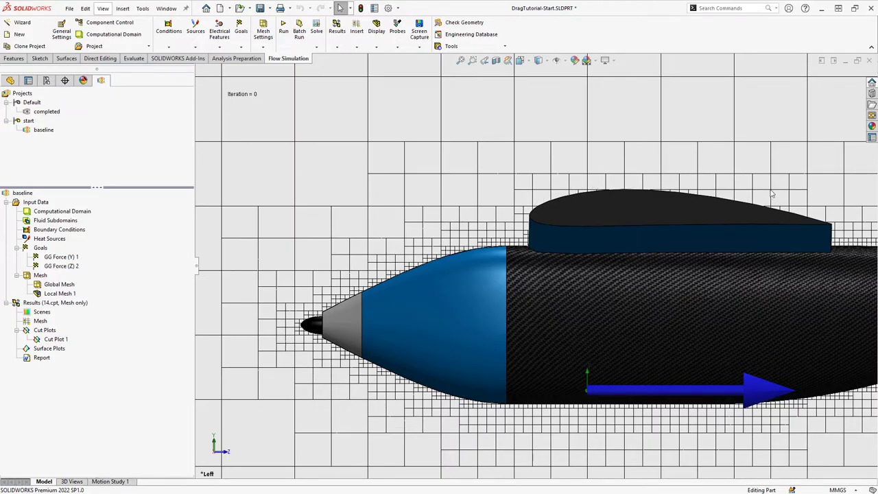
key("z")
key("z")
key("z")
key("z")
key("z")
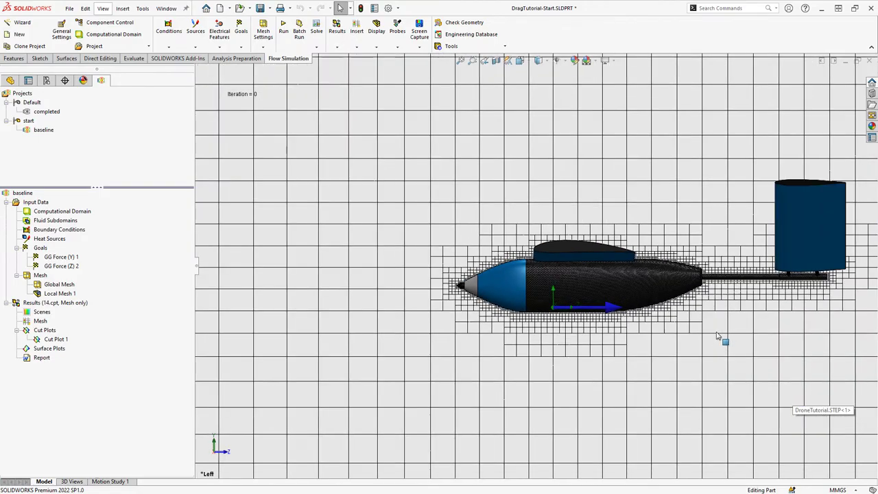
key("z")
key("f")
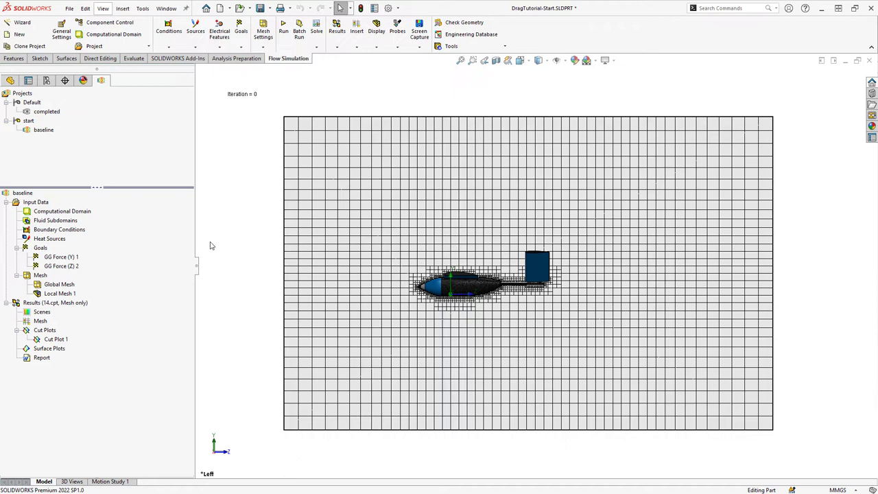
Start the flow calculation on the other networked computer.
left_click(283, 29)
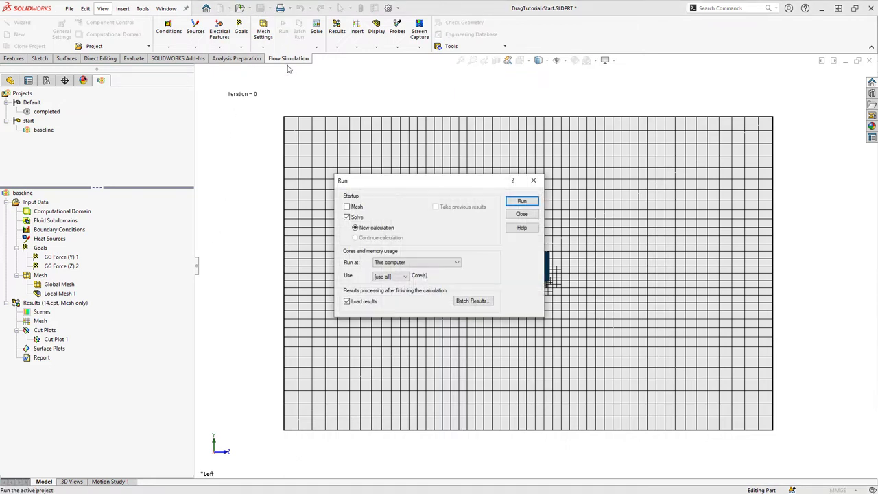
left_click(450, 263)
left_click(454, 281)
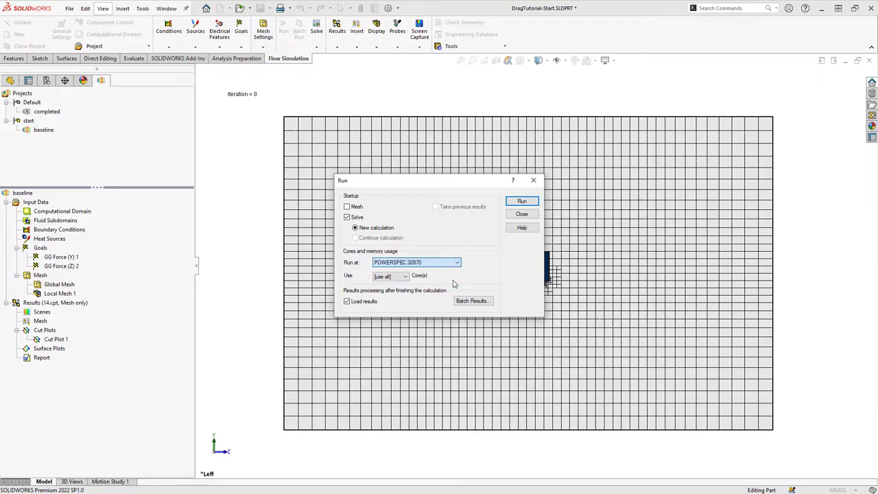
left_click(519, 203)
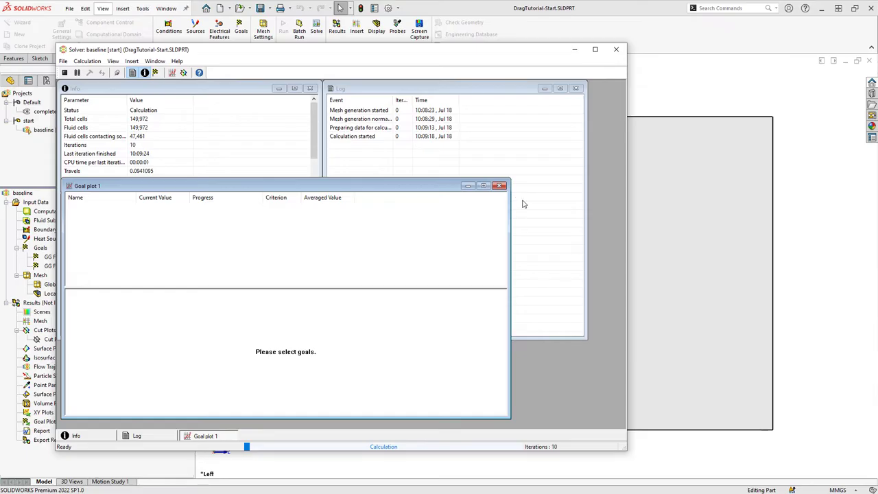
Add a solver goal plot tracking both GG Force goals.
left_click(499, 185)
left_click(172, 73)
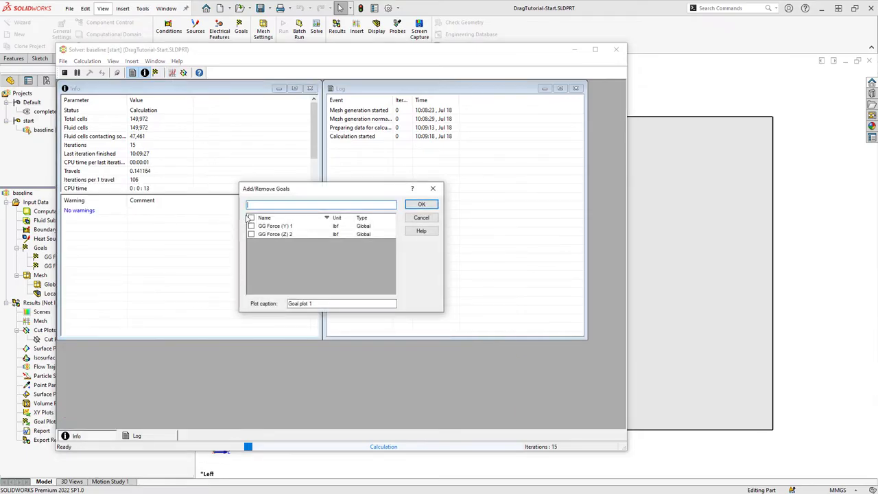
left_click(251, 218)
left_click(421, 205)
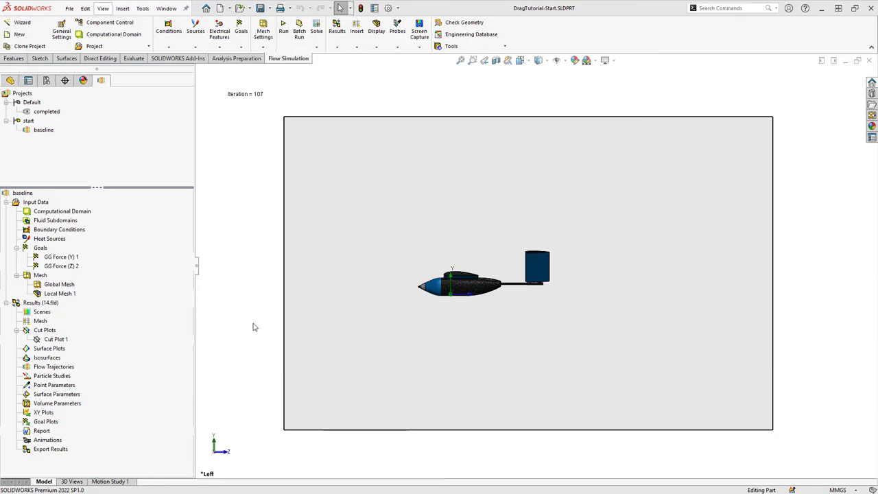
Insert a Right Plane cut plot showing Velocity contours instead of Pressure.
right_click(41, 333)
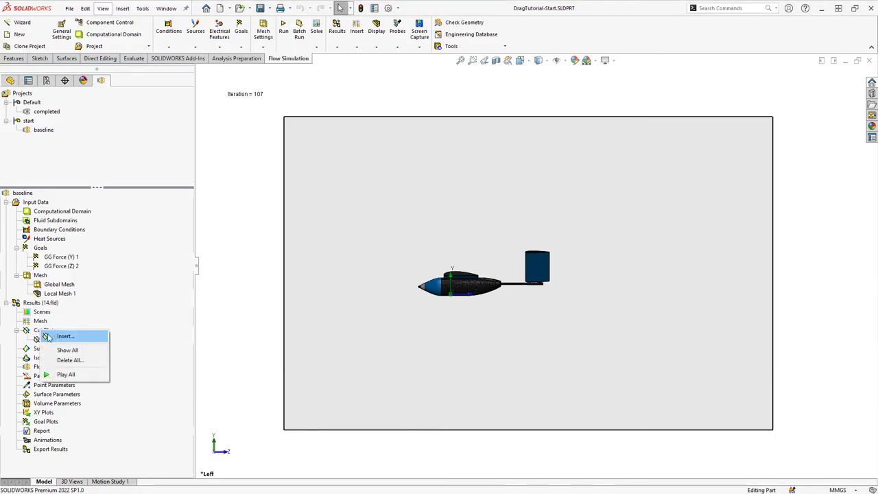
left_click(59, 337)
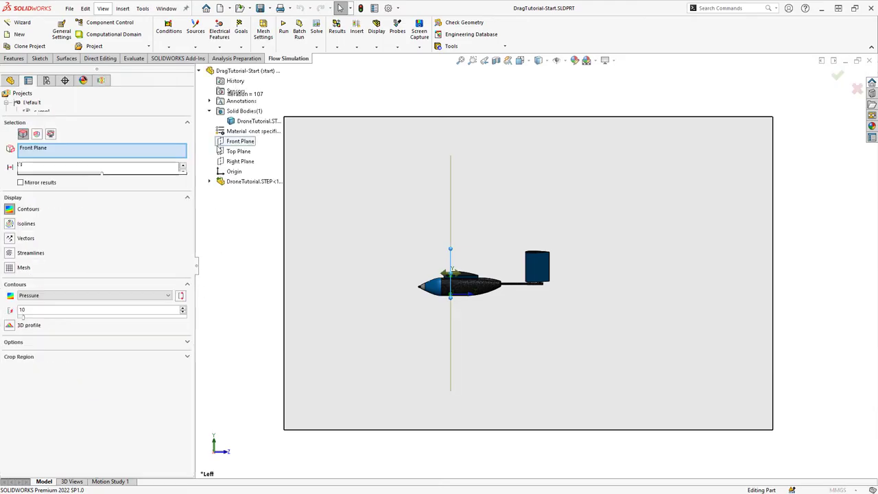
left_click(240, 161)
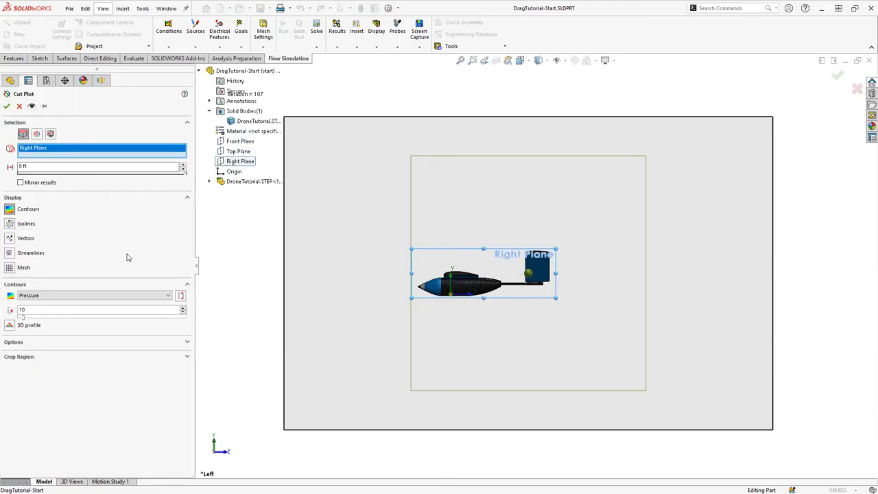
left_click(80, 295)
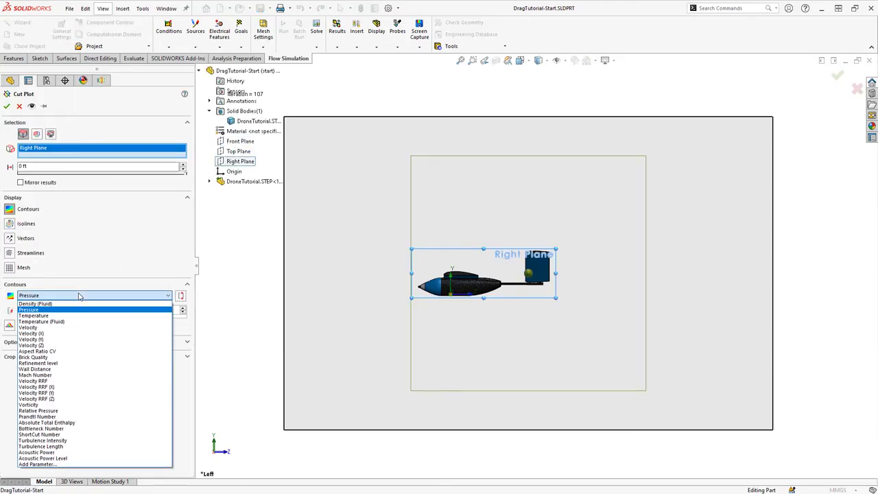
left_click(77, 328)
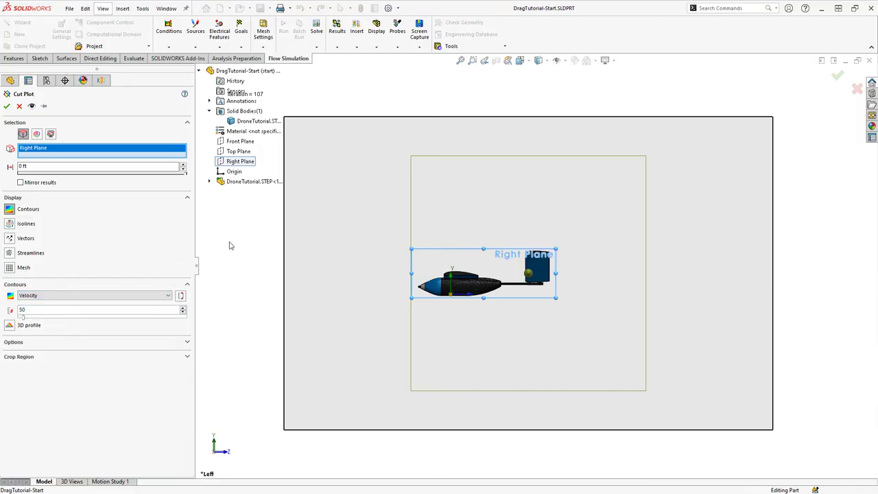
left_click(7, 107)
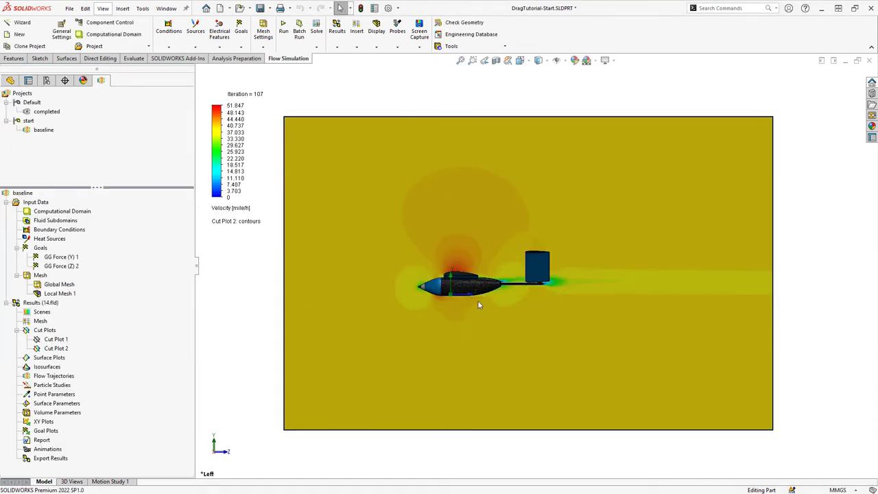
Zoom and orbit in close on the airfoil's Cut Plot 2 velocity contours.
scroll(470, 281, "down", 5)
scroll(460, 268, "down", 2)
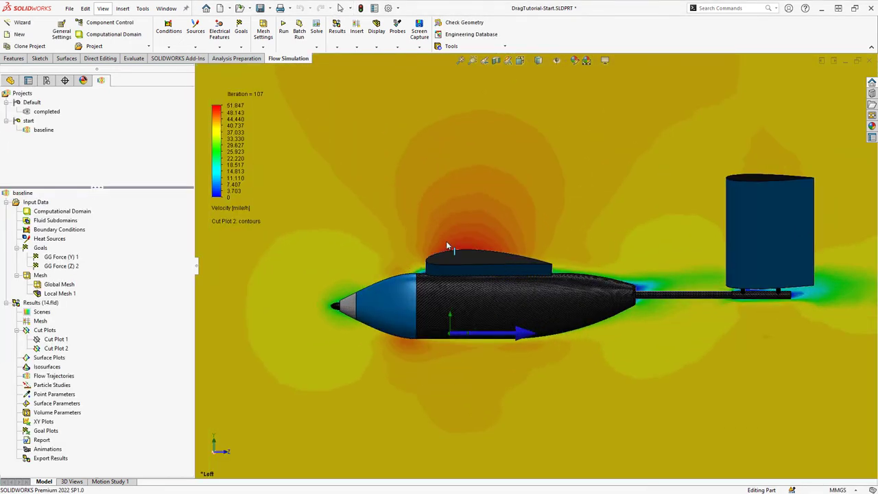
middle_click_drag(450, 246, 465, 271)
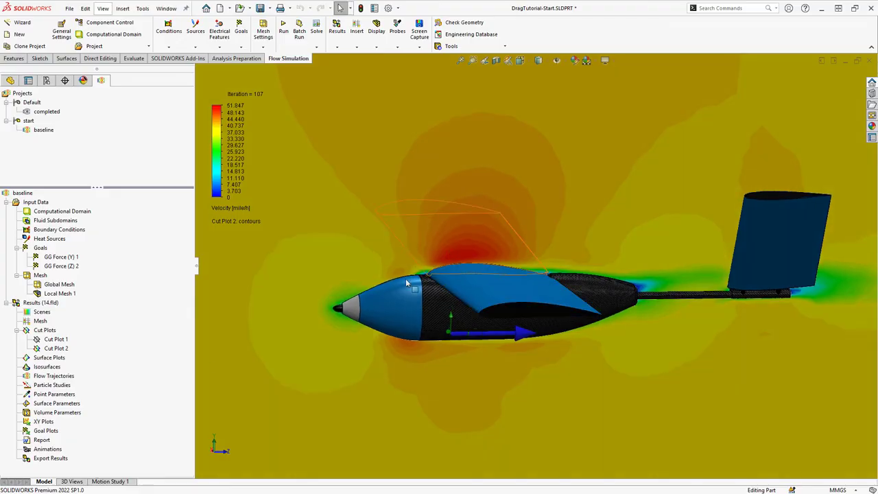
left_click(55, 348)
scroll(415, 385, "up", 5)
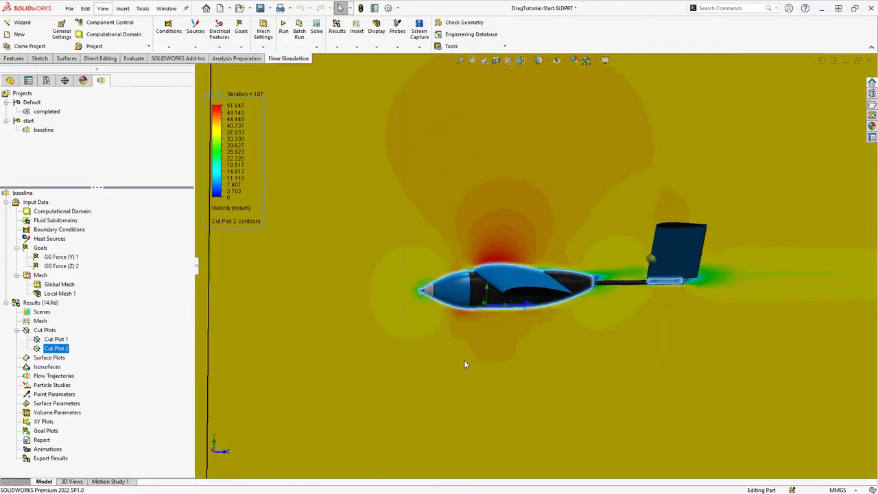
middle_click_drag(616, 267, 625, 287)
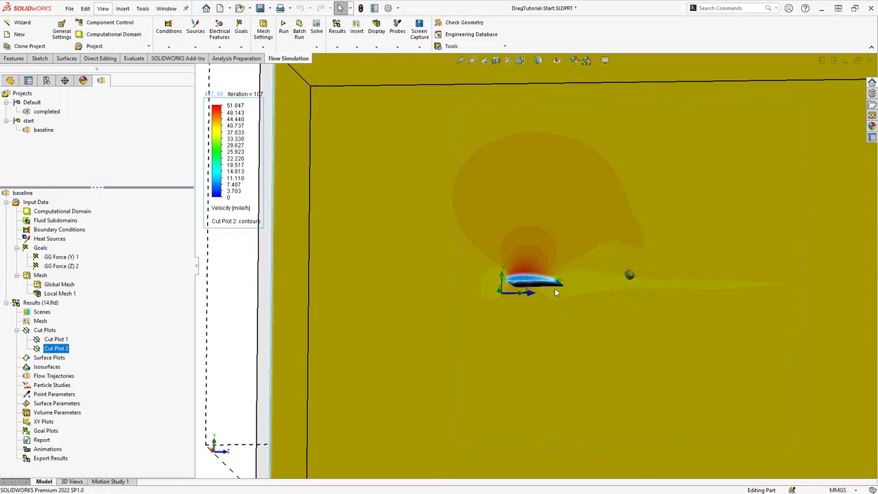
scroll(548, 271, "down", 8)
left_click(557, 249)
scroll(551, 244, "down", 8)
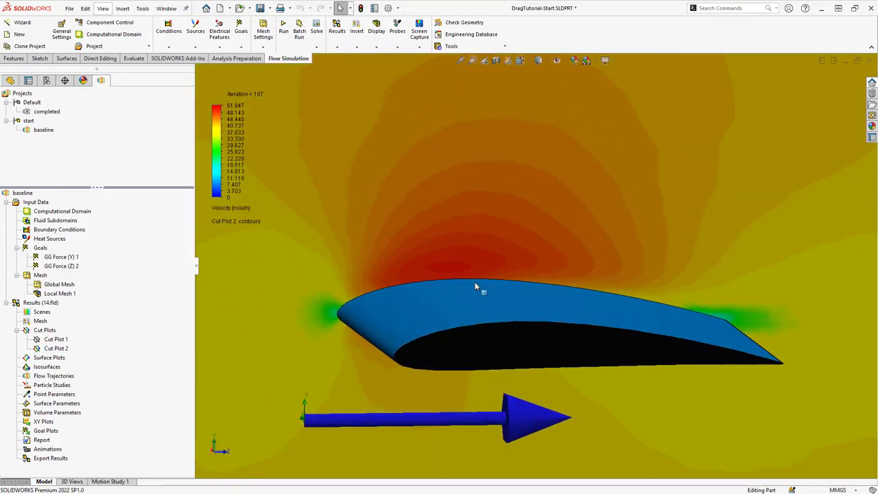
scroll(446, 298, "down", 2)
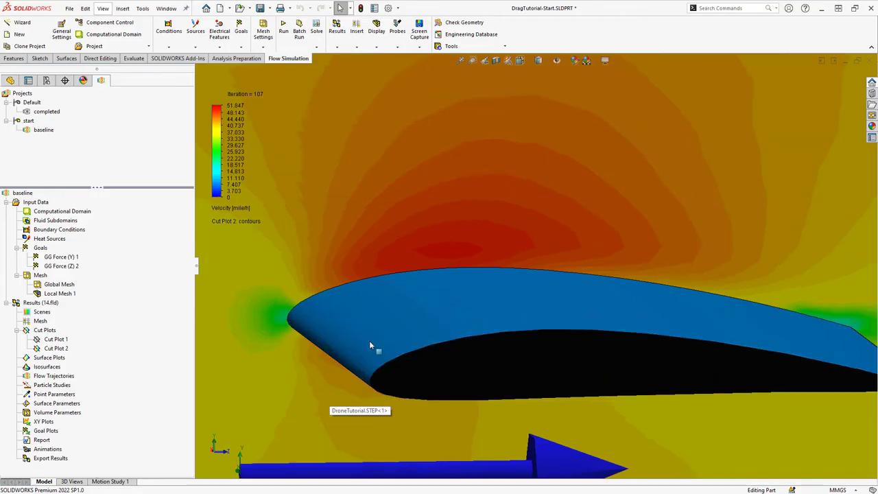
Rename Cut Plot 2 to 'vel1' and Cut Plot 1 to 'mesh'.
left_click(56, 349)
left_click(56, 349)
type("vel1")
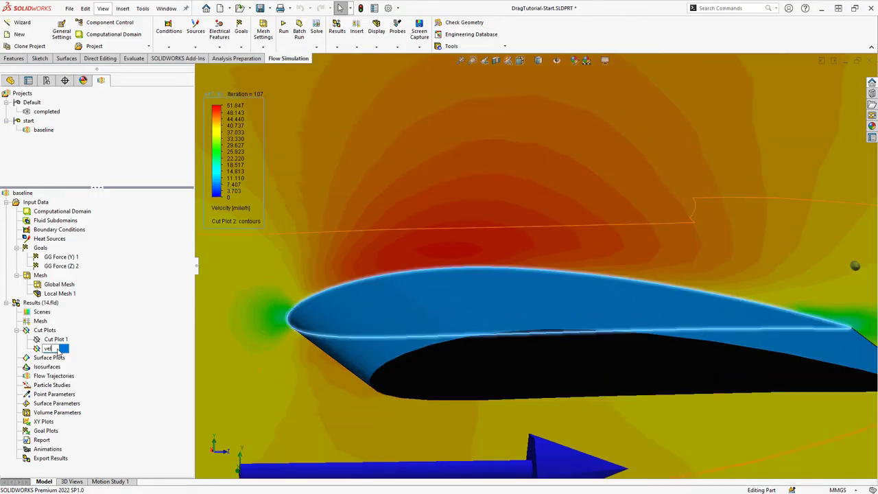
key("Return")
key("Up")
key("F2")
type("mesh")
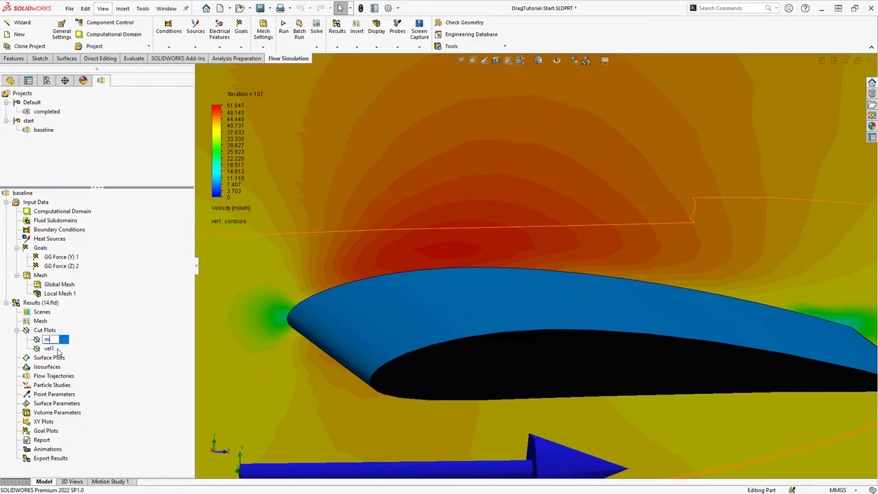
key("Return")
Enable Display boundary layer on the vel1 cut plot.
right_click(55, 350)
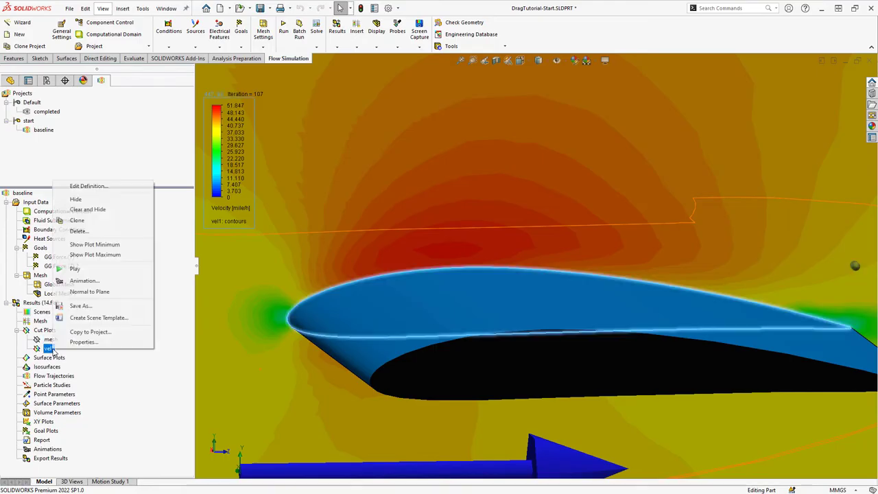
left_click(88, 186)
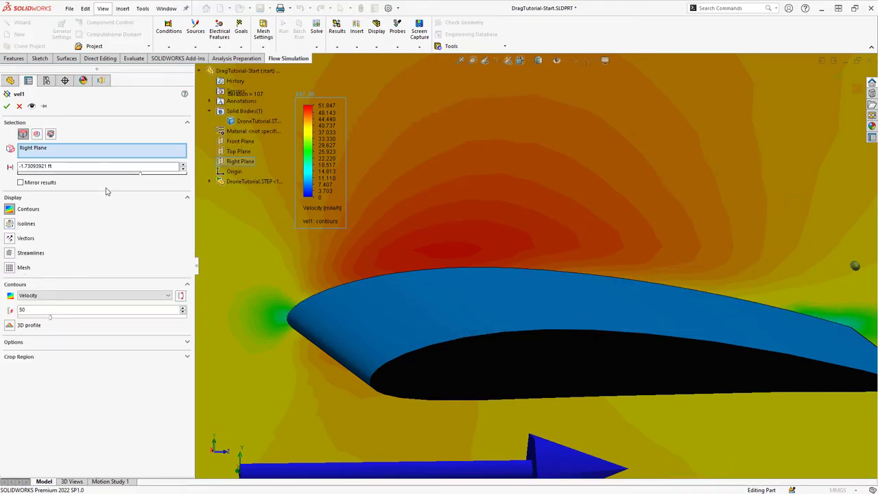
left_click(95, 343)
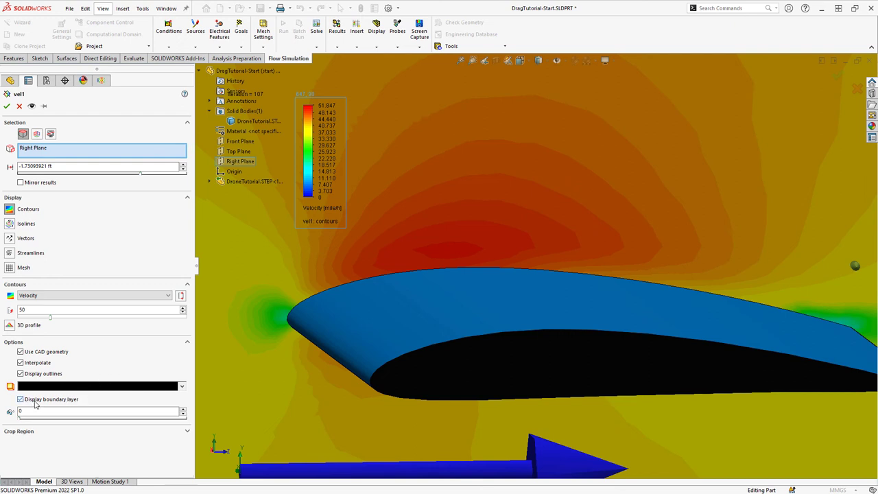
left_click(7, 107)
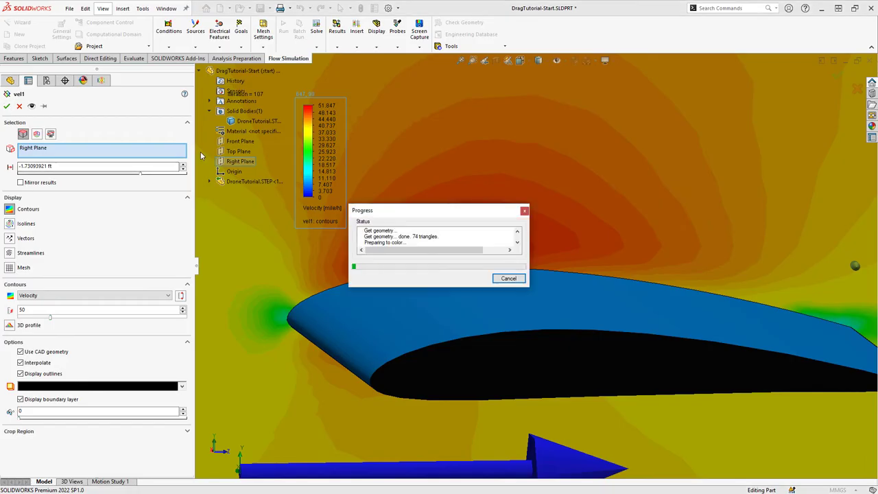
scroll(600, 275, "down", 2)
scroll(726, 305, "up", 4)
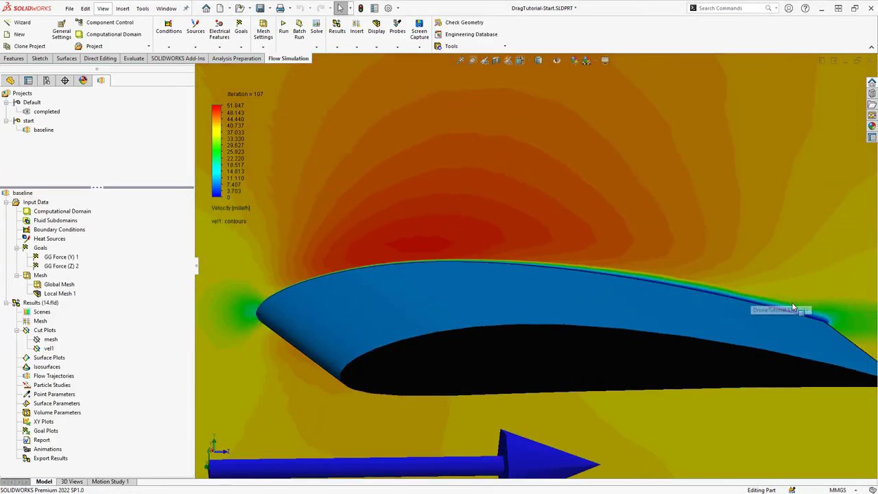
scroll(598, 274, "down", 5)
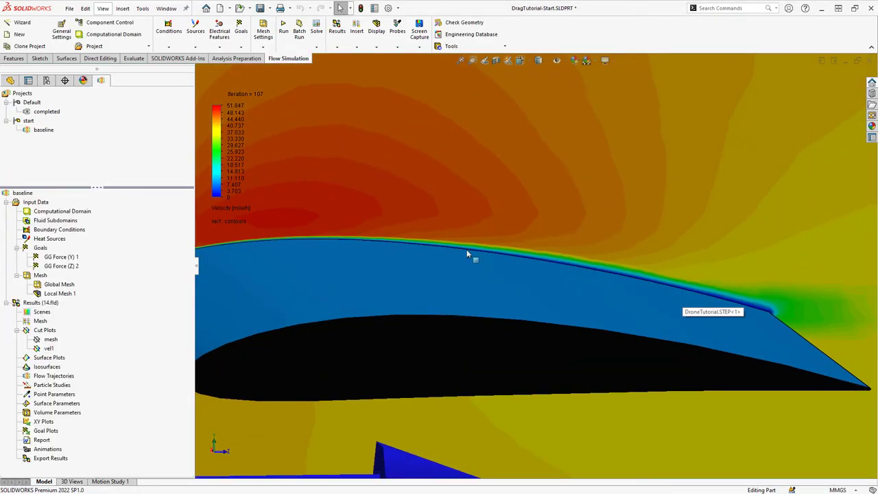
scroll(371, 241, "up", 4)
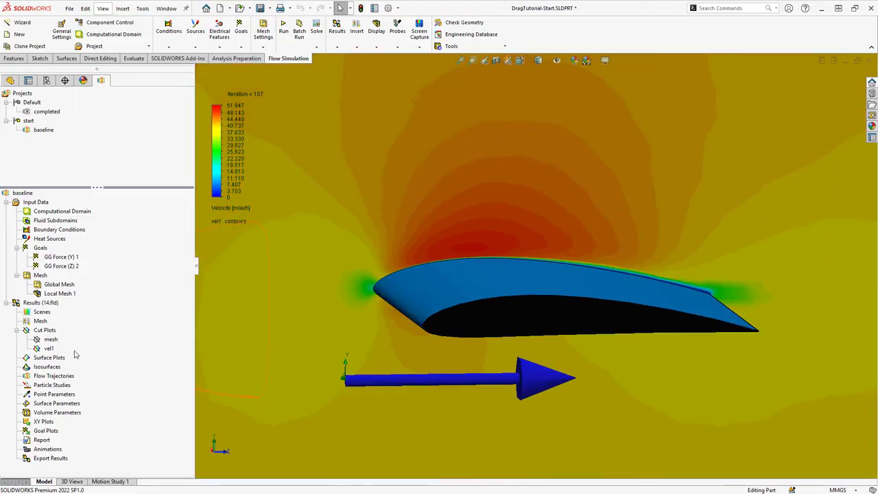
Add streamlines to vel1, inspect it from angled views, then hide vel1.
left_click(48, 349)
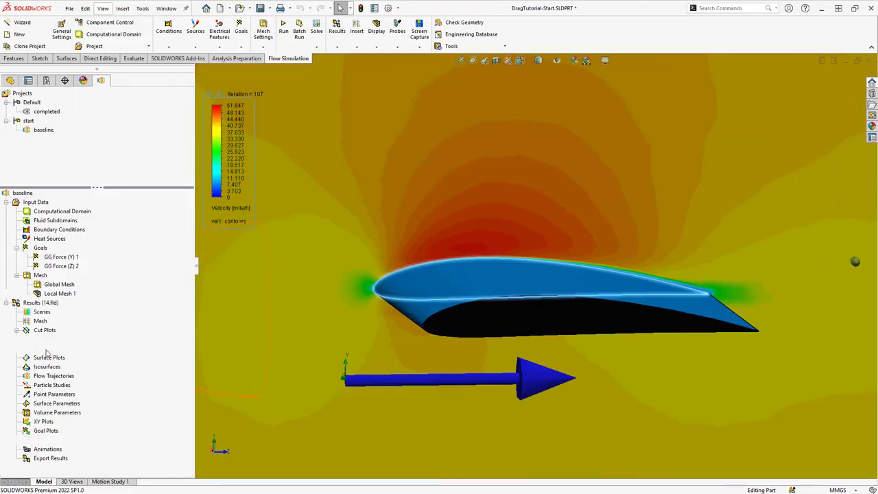
right_click(49, 349)
left_click(73, 194)
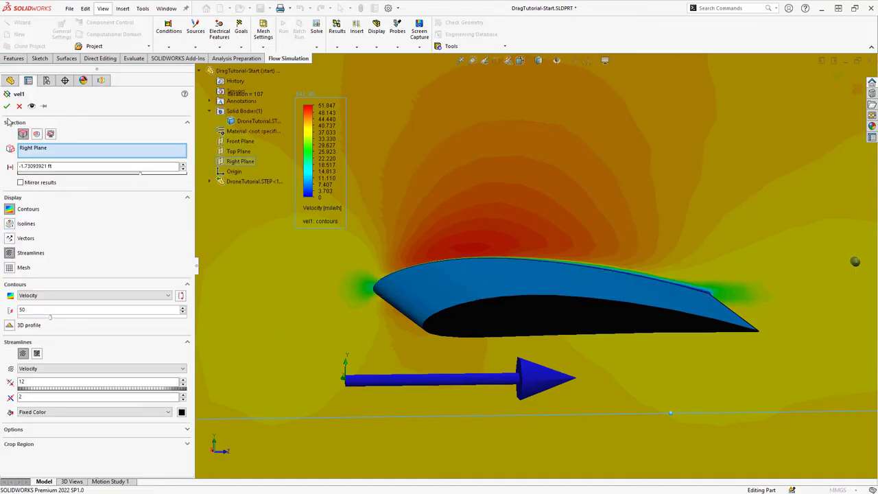
left_click(6, 106)
scroll(582, 290, "up", 8)
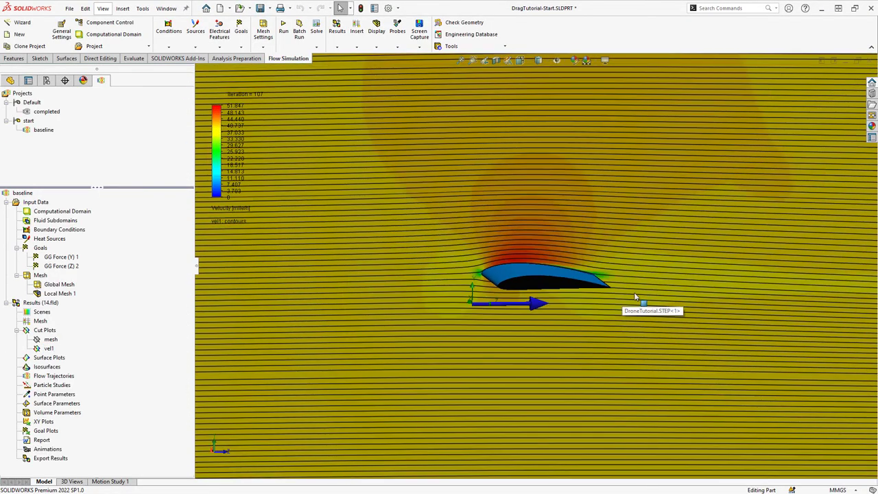
left_click(48, 349)
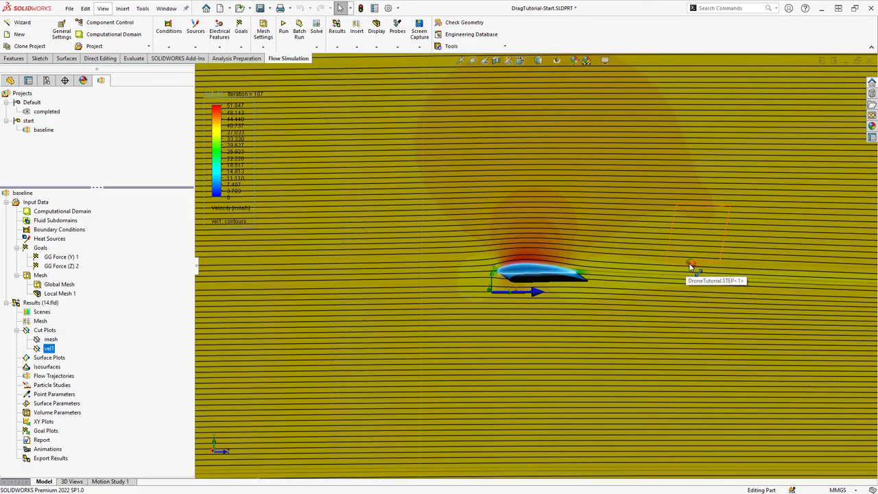
middle_click_drag(691, 266, 664, 248)
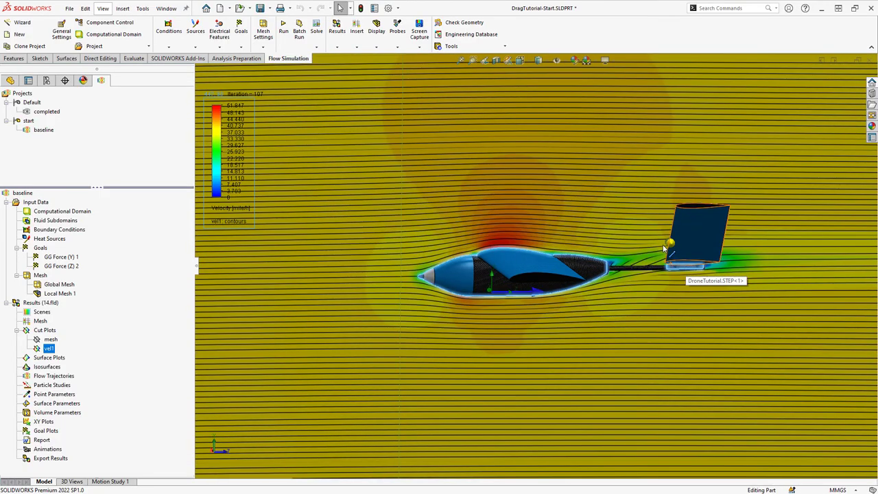
scroll(664, 248, "down", 5)
scroll(426, 261, "up", 5)
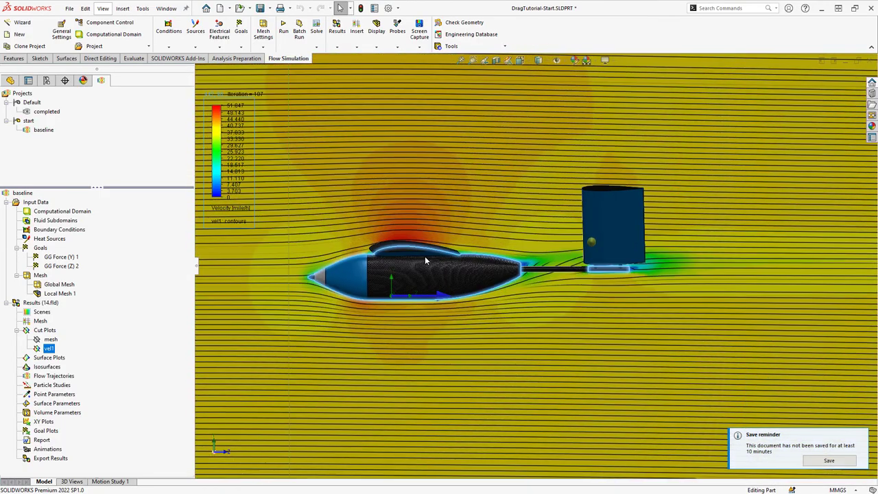
middle_click_drag(426, 261, 450, 274)
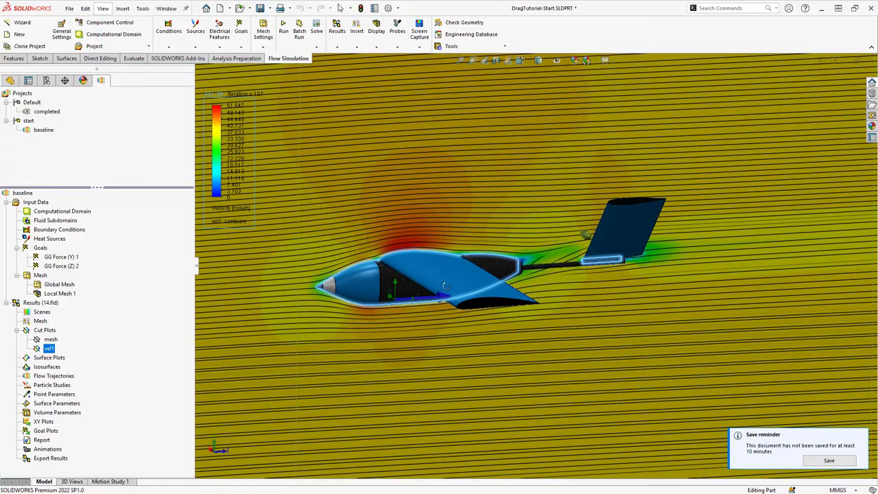
right_click(45, 352)
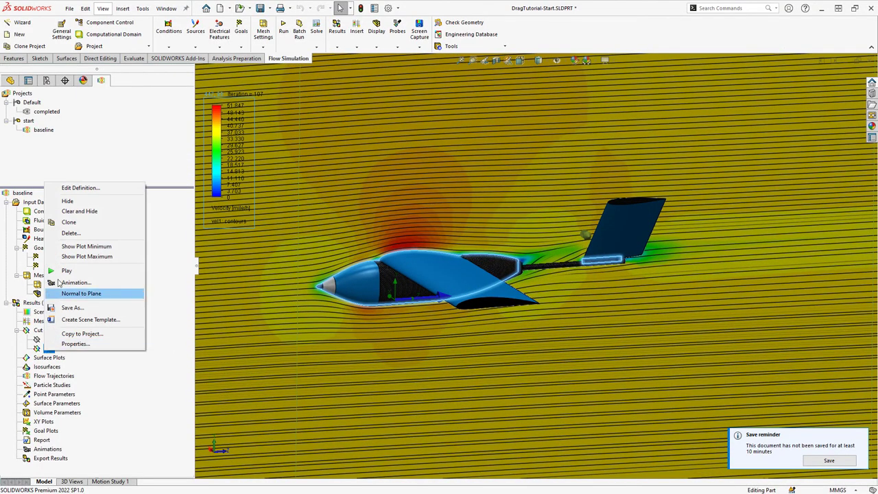
left_click(63, 201)
Create a Pressure surface plot on the wing and tail faces (14.664–14.743 lbf/in^2).
right_click(55, 358)
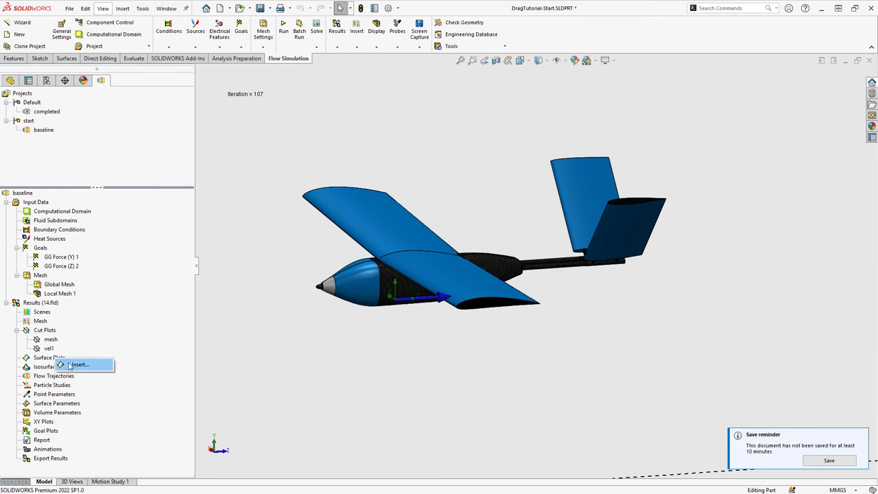
left_click(73, 366)
left_click(465, 285)
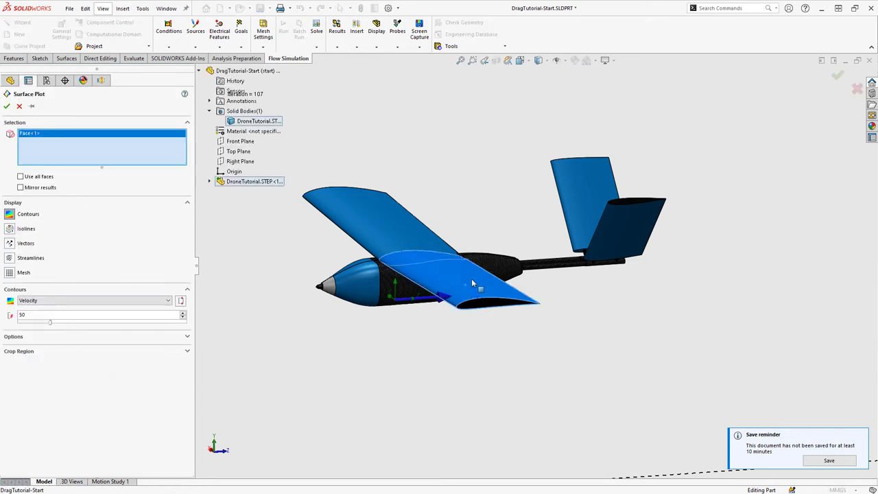
left_click(604, 233)
middle_click_drag(602, 233, 300, 255)
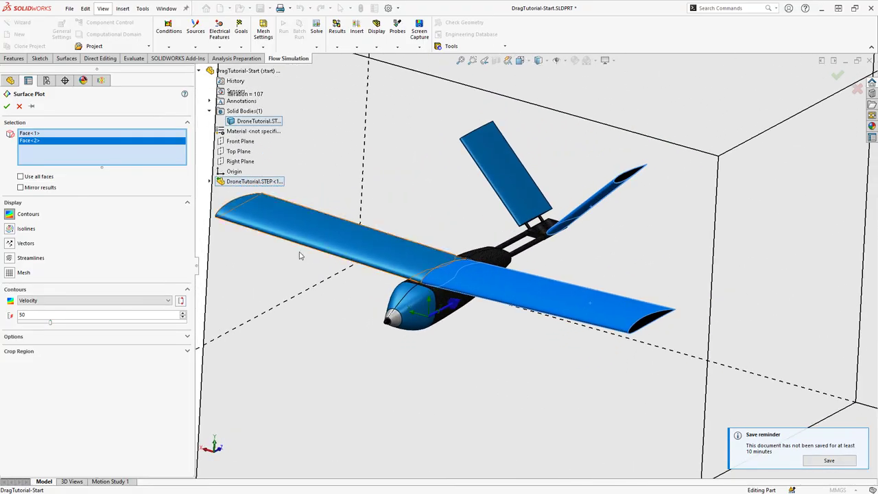
left_click(89, 301)
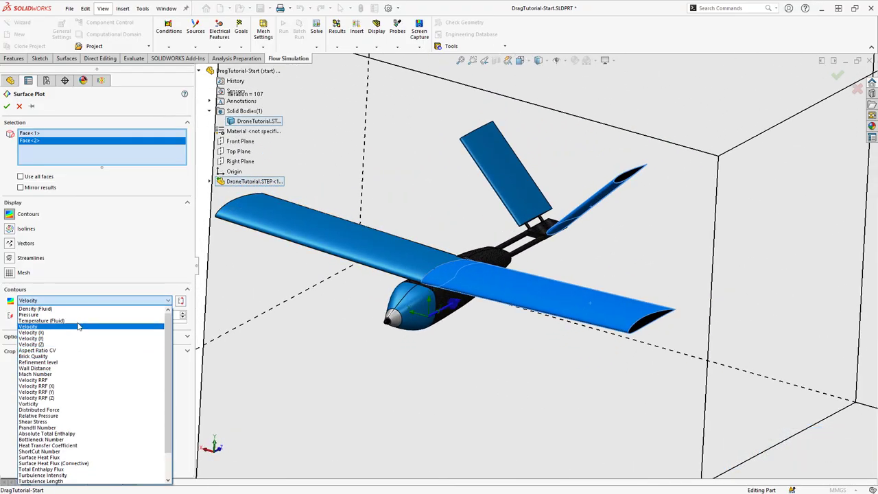
left_click(69, 314)
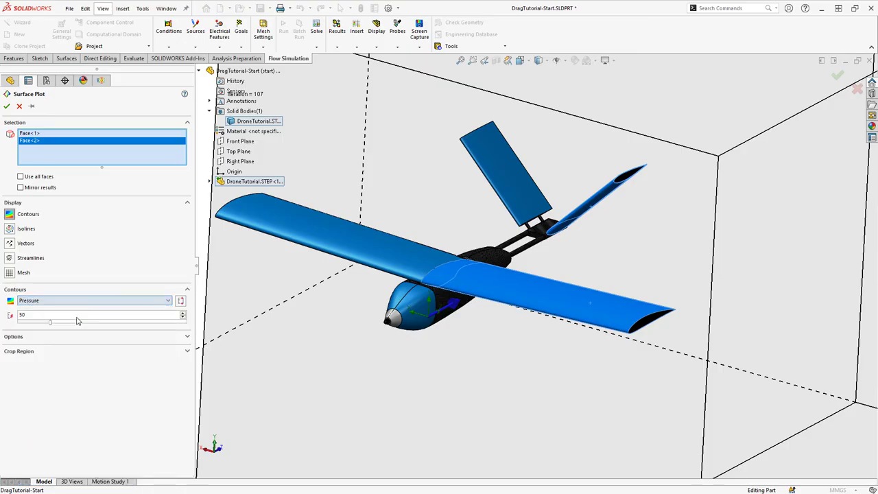
left_click(7, 106)
mouse_move(543, 293)
middle_mouse_down()
mouse_move(528, 295)
mouse_move(549, 310)
middle_mouse_up()
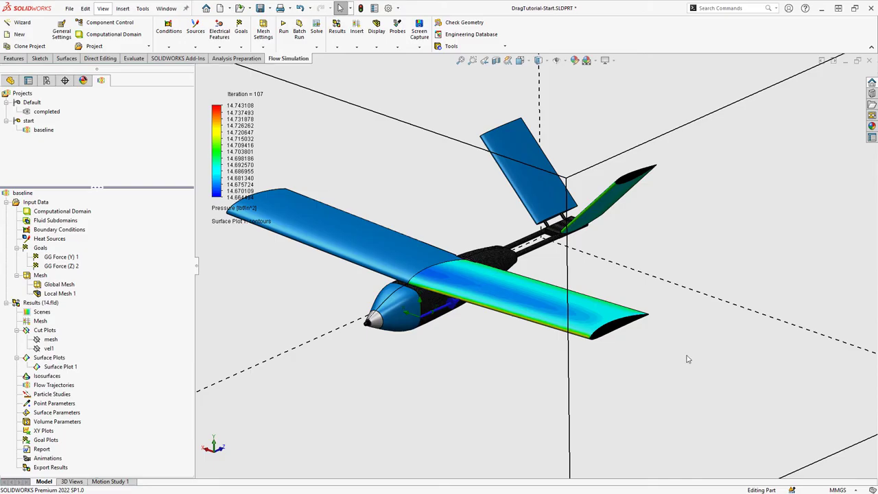
middle_click_drag(689, 359, 664, 318)
scroll(663, 318, "up", 3)
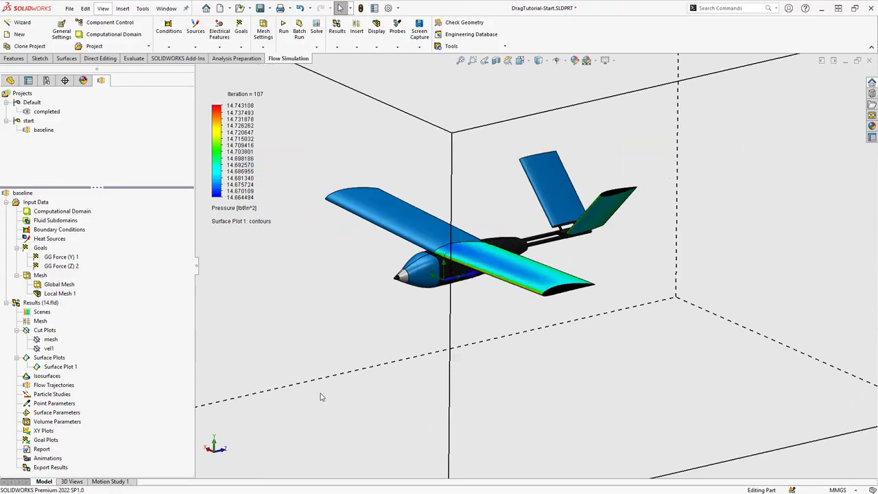
Show a goal plot summary for all goals and select the Force Y 3.2872 and Z 0.4133 lbf values.
right_click(47, 440)
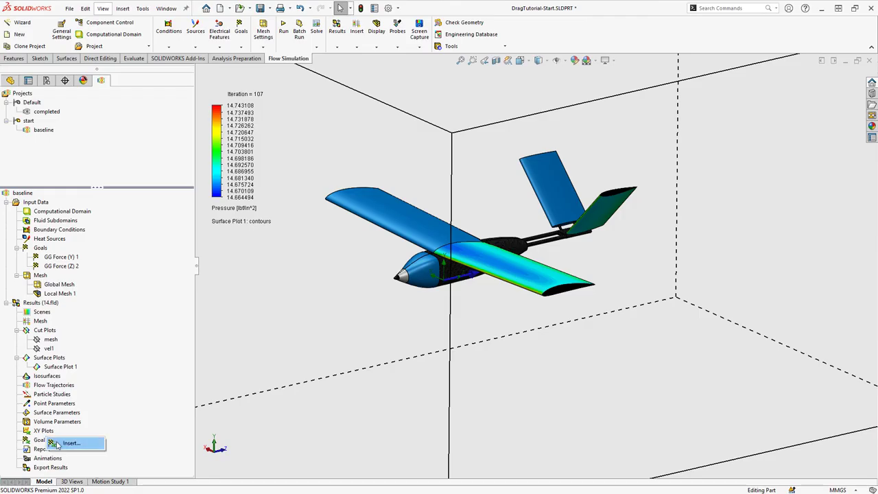
left_click(69, 443)
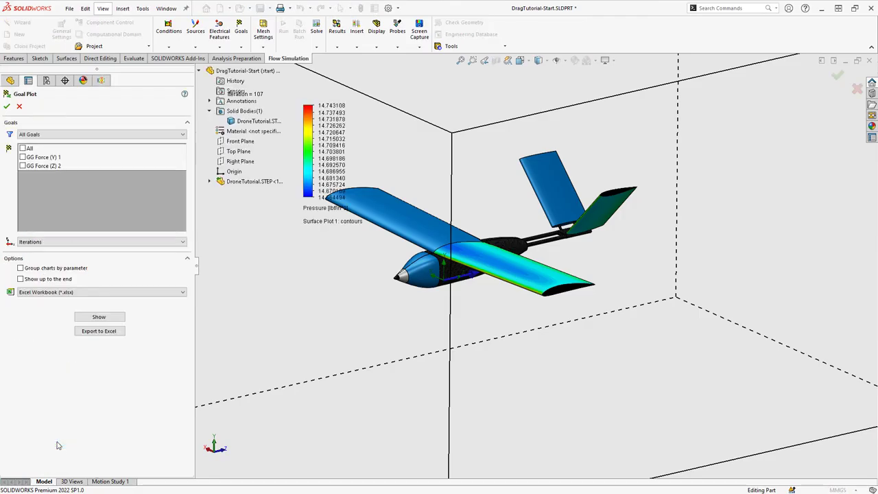
left_click(23, 157)
left_click(22, 166)
left_click(23, 157)
left_click(102, 317)
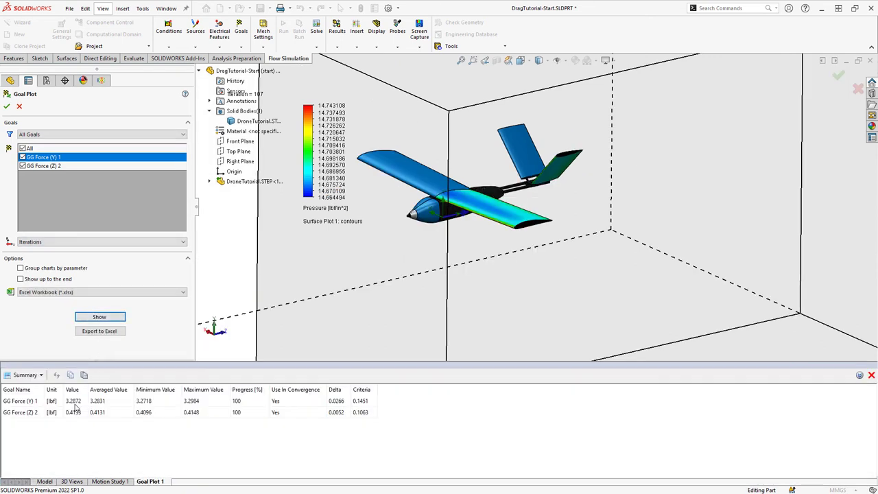
left_click_drag(77, 402, 76, 415)
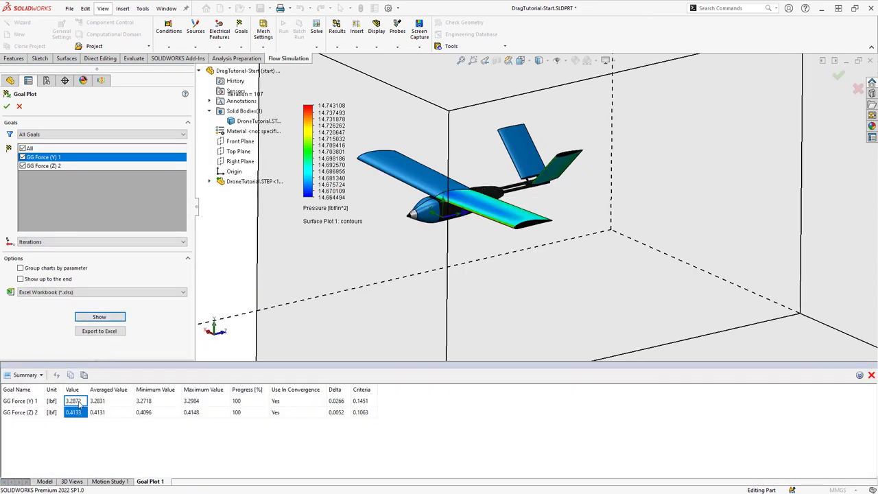